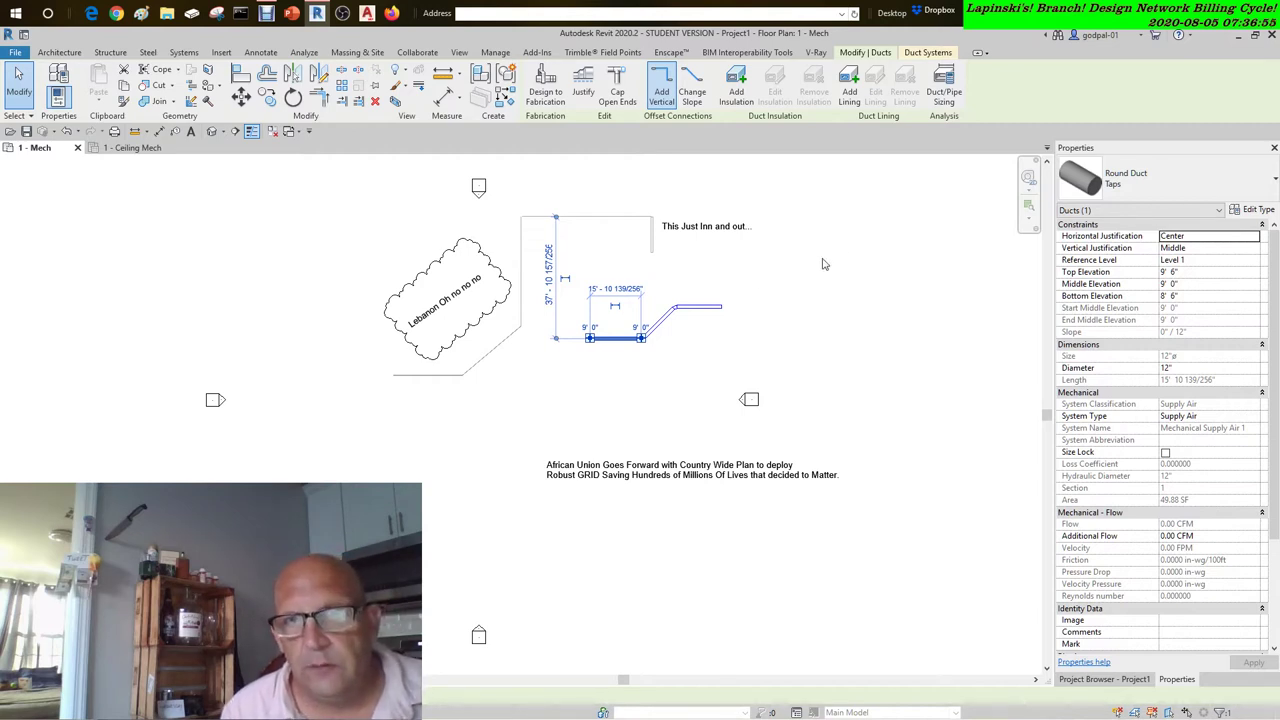
Deselect the 12-inch round supply air duct in the 1 - Mech floor plan
left_click(897, 249)
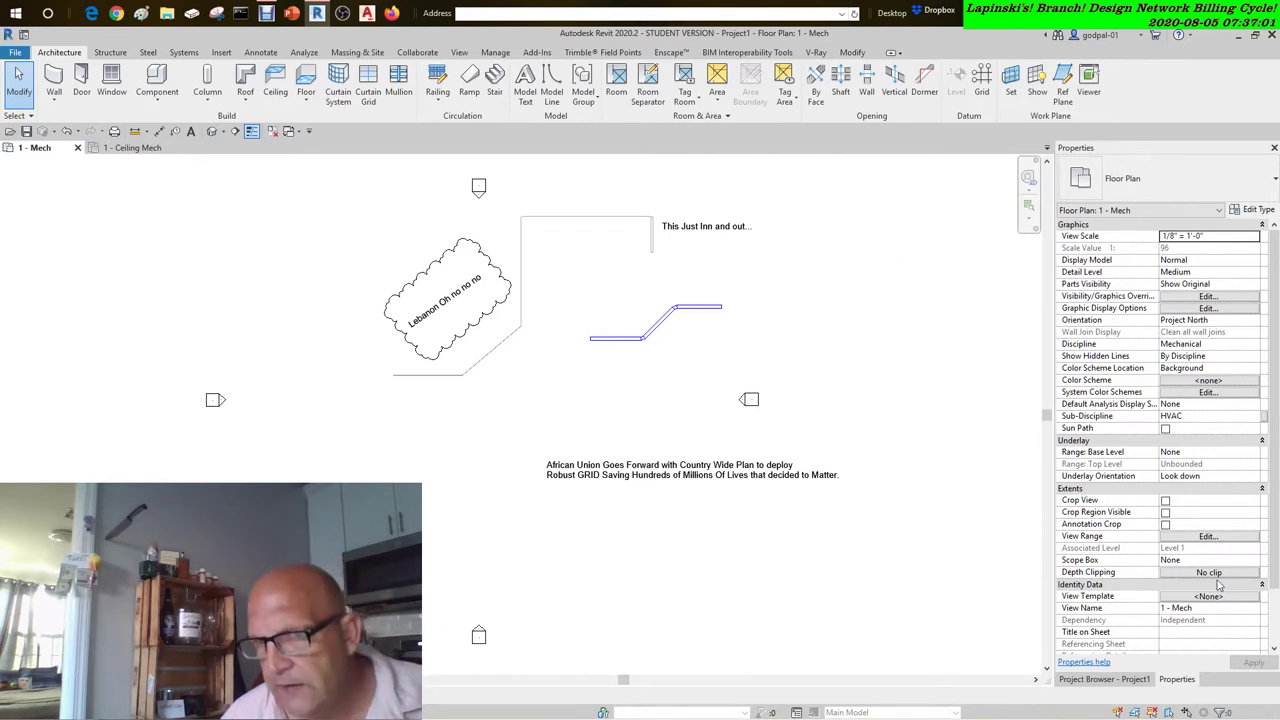
Undock the Properties palette from the right-hand dock and dock it on the window's left edge
left_click(1095, 681)
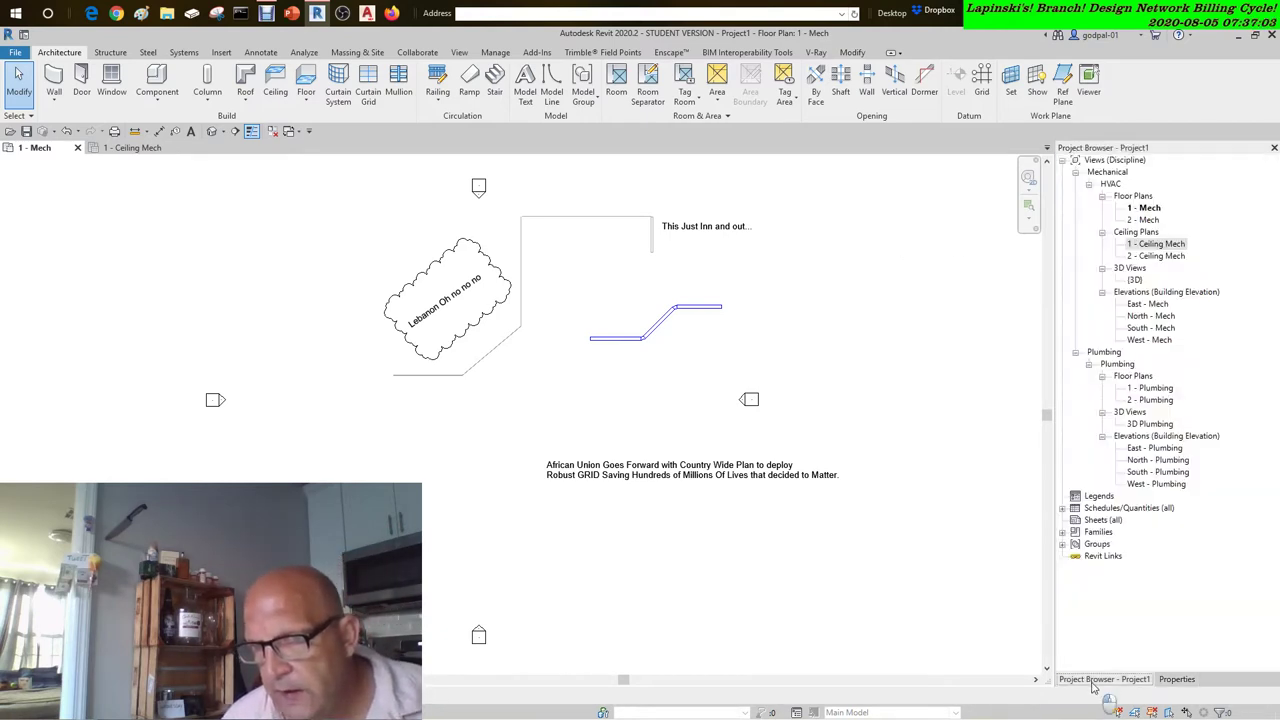
left_click(1168, 682)
left_click(1133, 681)
left_click(1175, 681)
left_click_drag(1176, 681, 1072, 210)
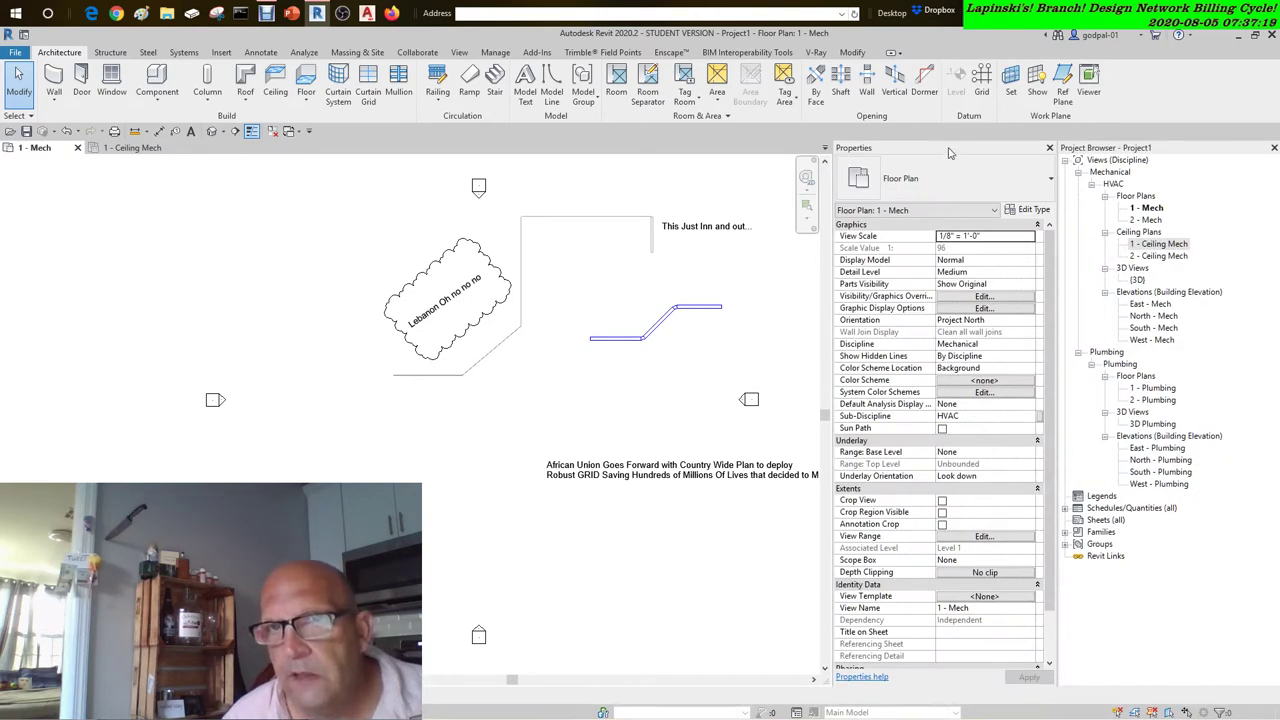
left_click_drag(949, 150, 3, 175)
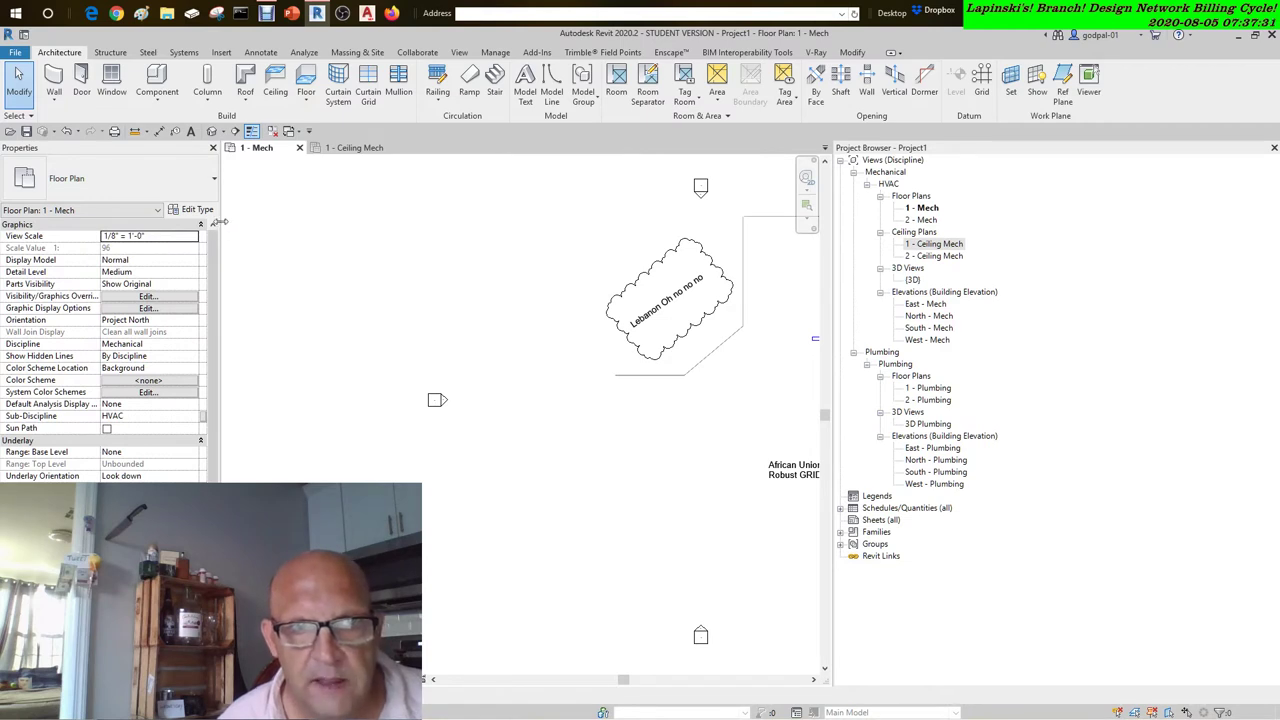
Widen Properties and switch to the 1 - Ceiling Mech plan, zoomed to fit with ZF
left_click_drag(220, 222, 286, 228)
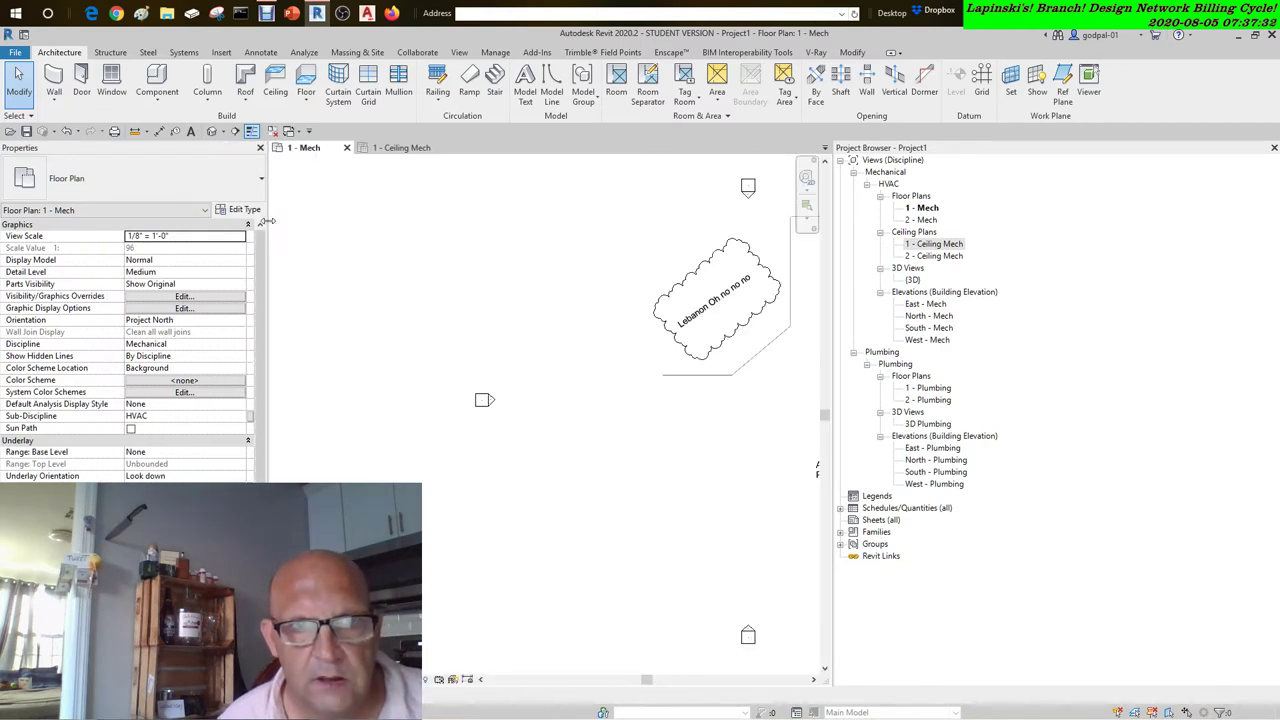
left_click(366, 152)
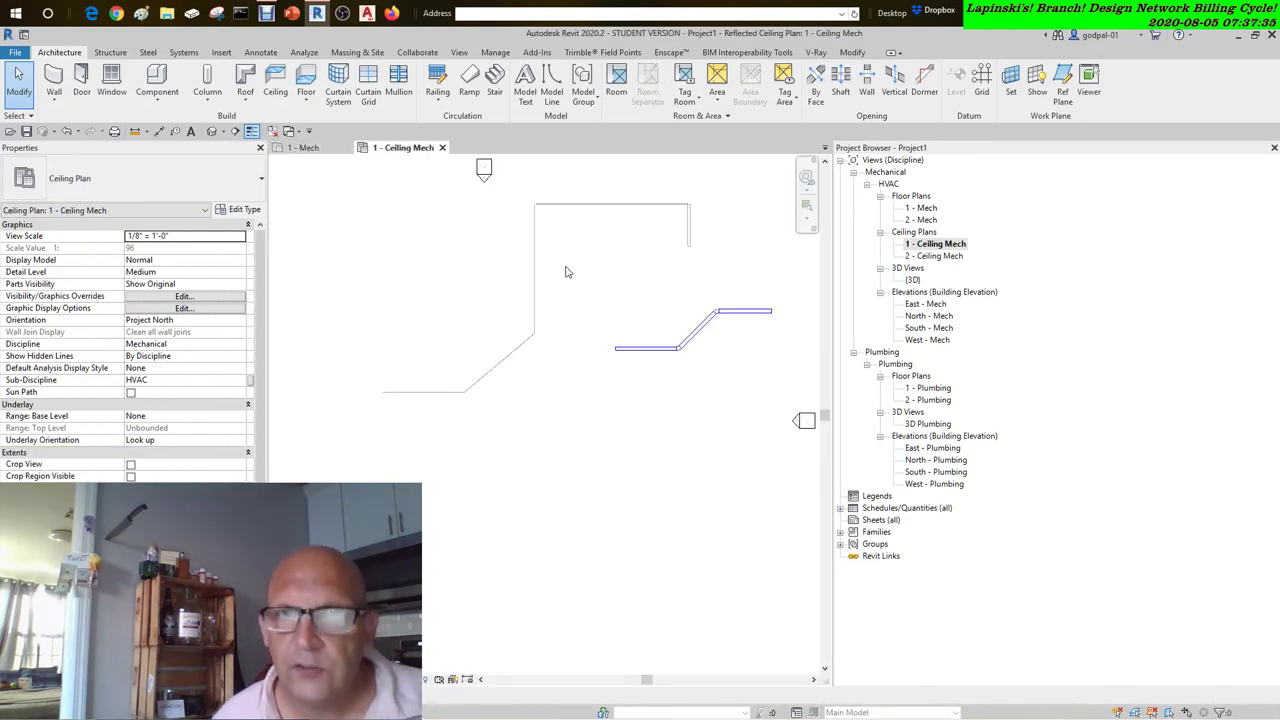
key("z")
key("f")
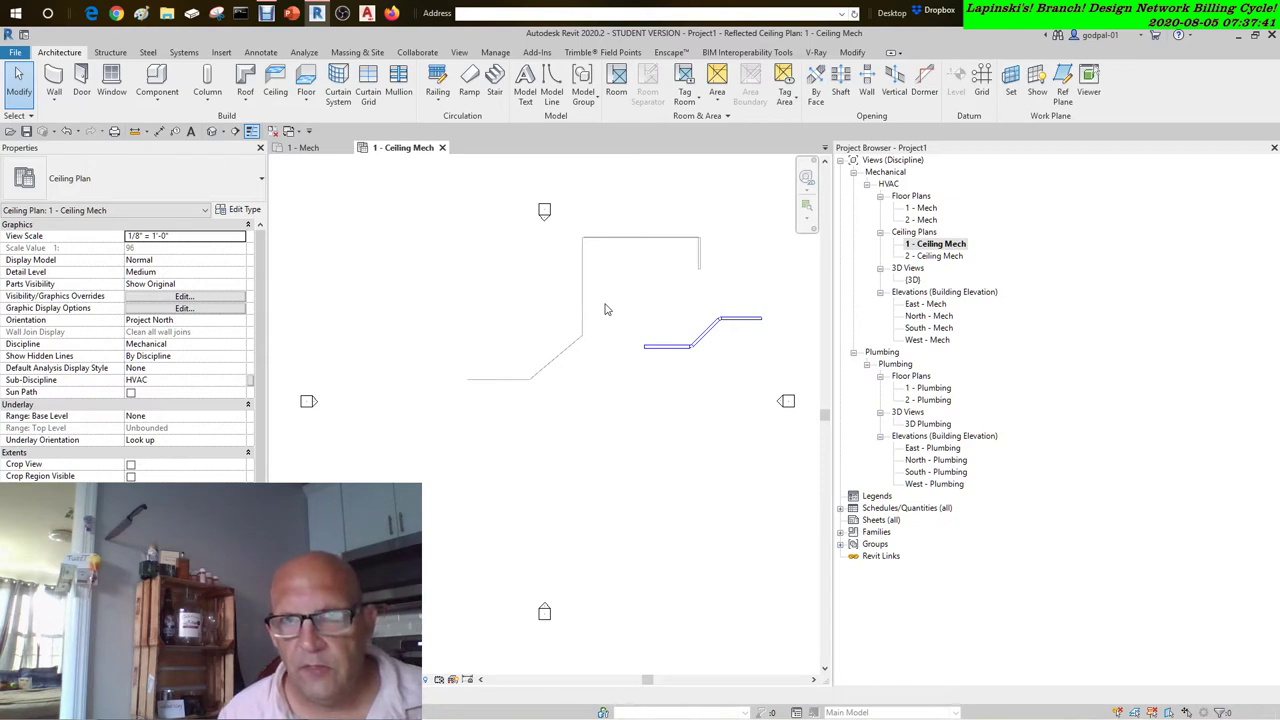
scroll(637, 406, "down", 2)
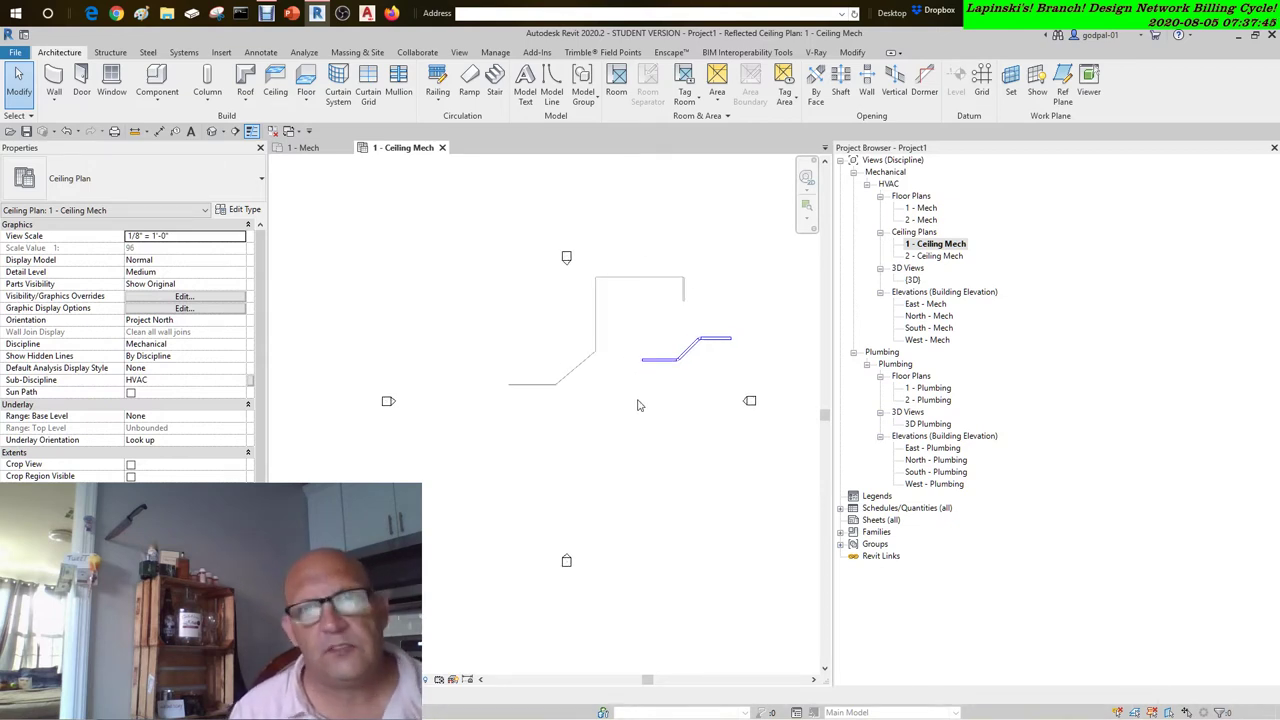
Recentre the ducts and widen the drawing area by narrowing the Project Browser
middle_click_drag(637, 406, 573, 417)
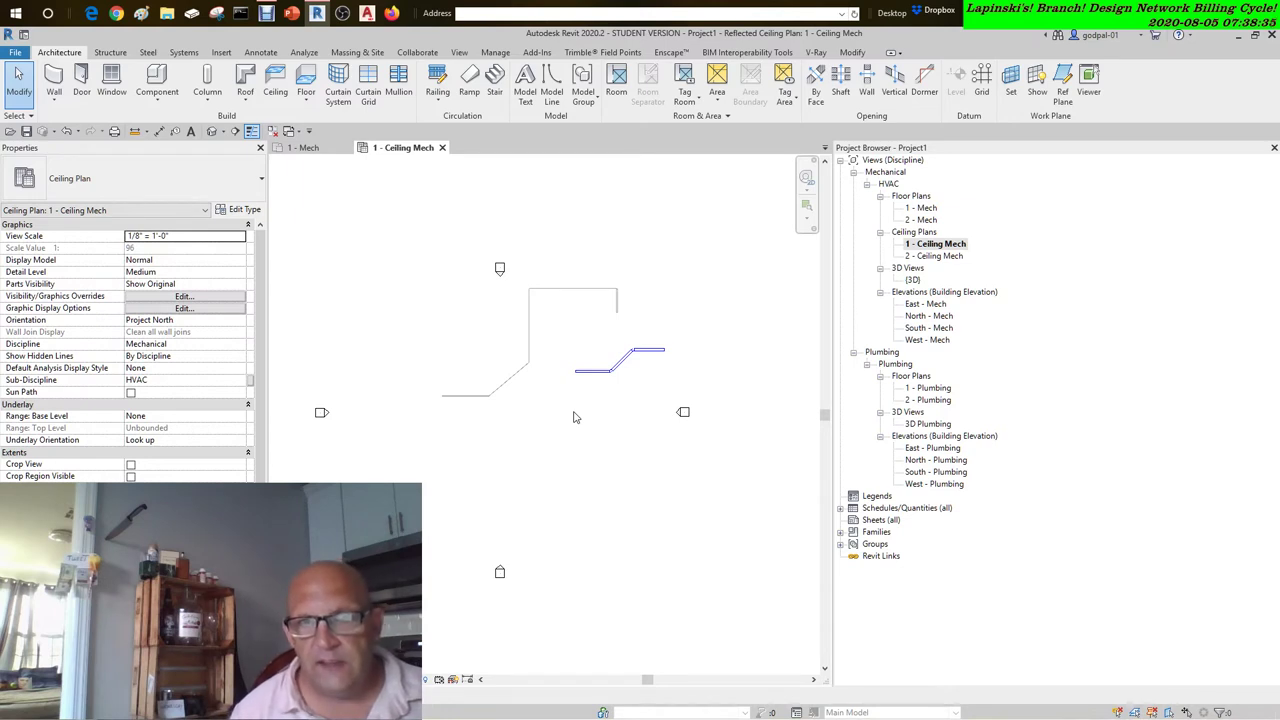
scroll(540, 402, "up", 1)
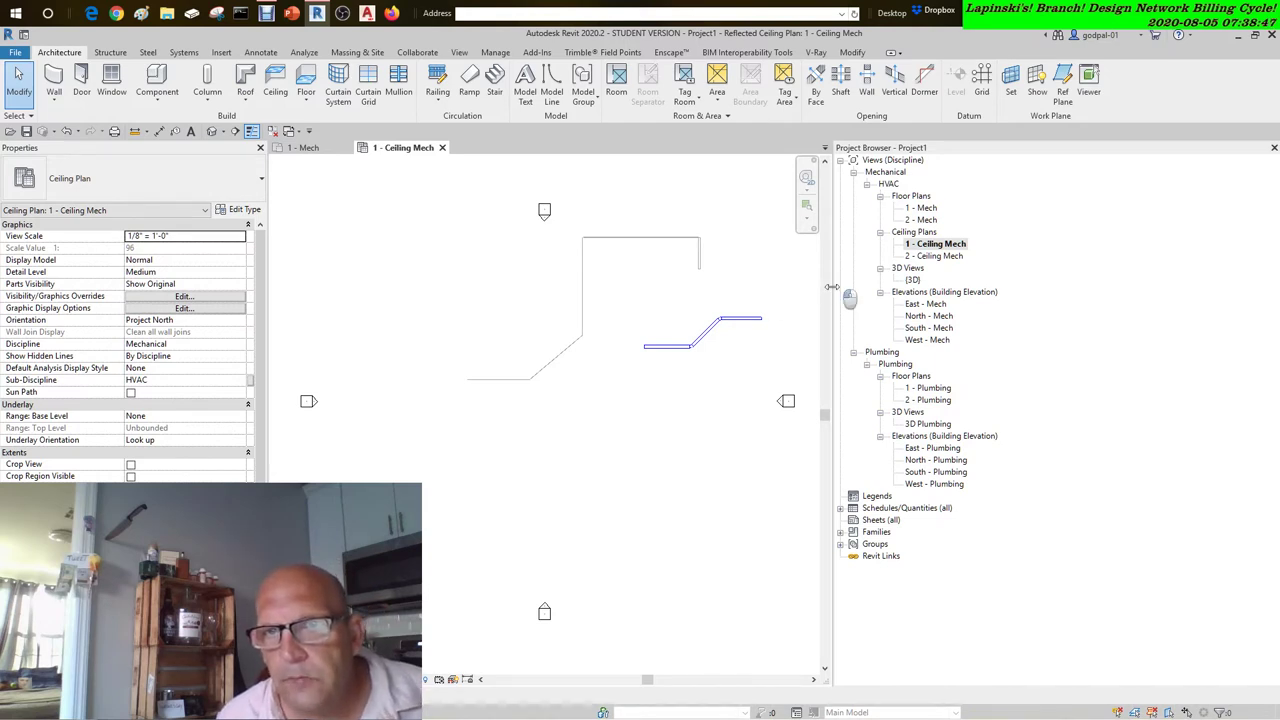
left_click_drag(831, 287, 1021, 330)
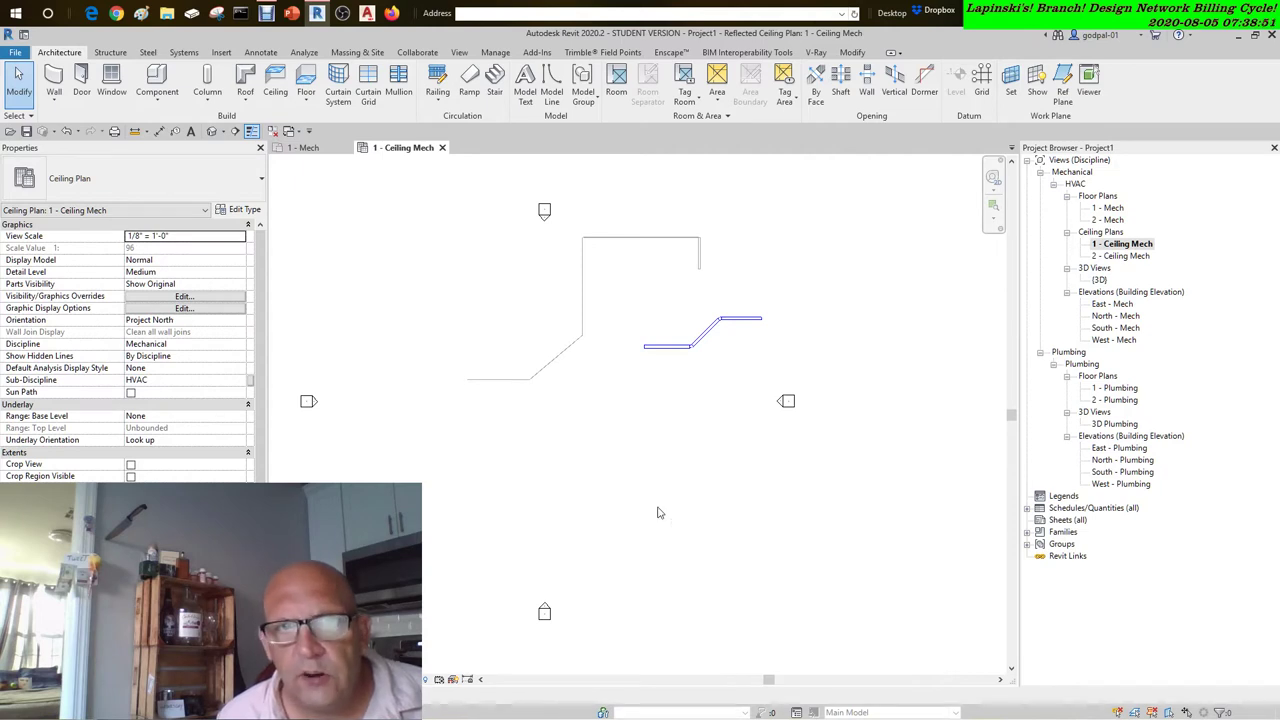
scroll(658, 512, "up", 1)
Return to the 1 - Mech floor plan and pan the text notes into view
left_click(303, 149)
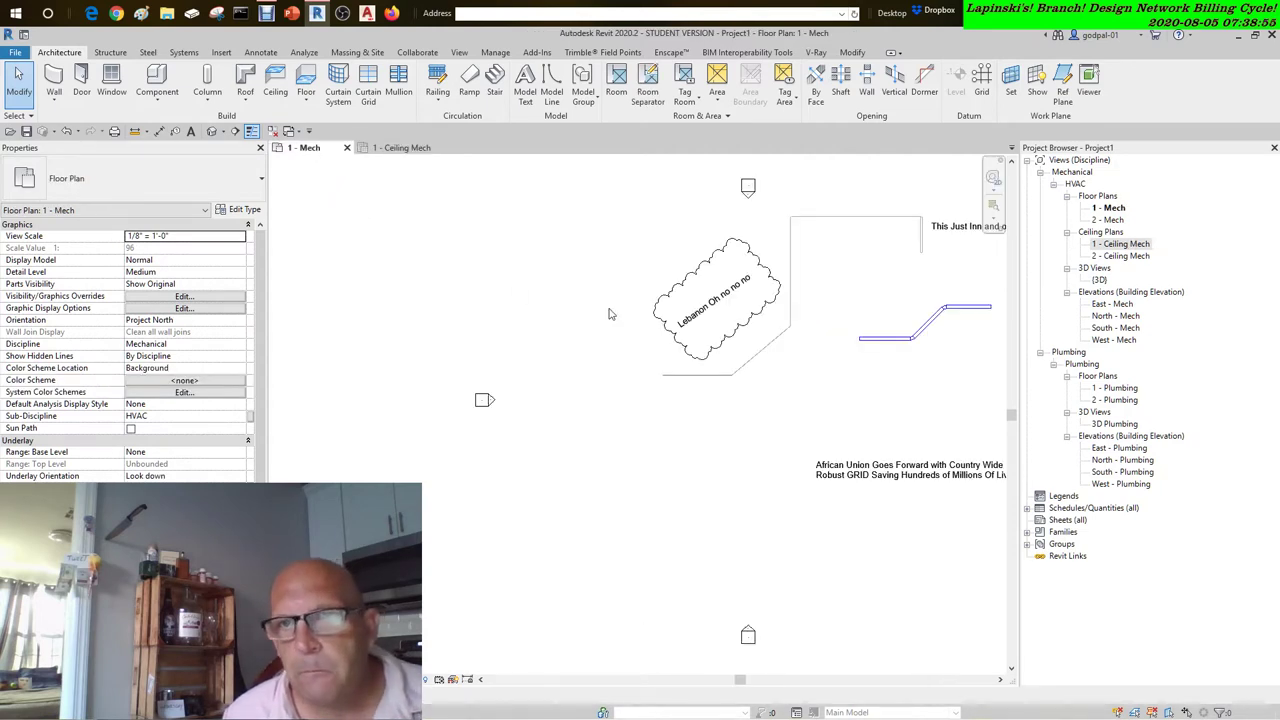
middle_click_drag(608, 314, 456, 314)
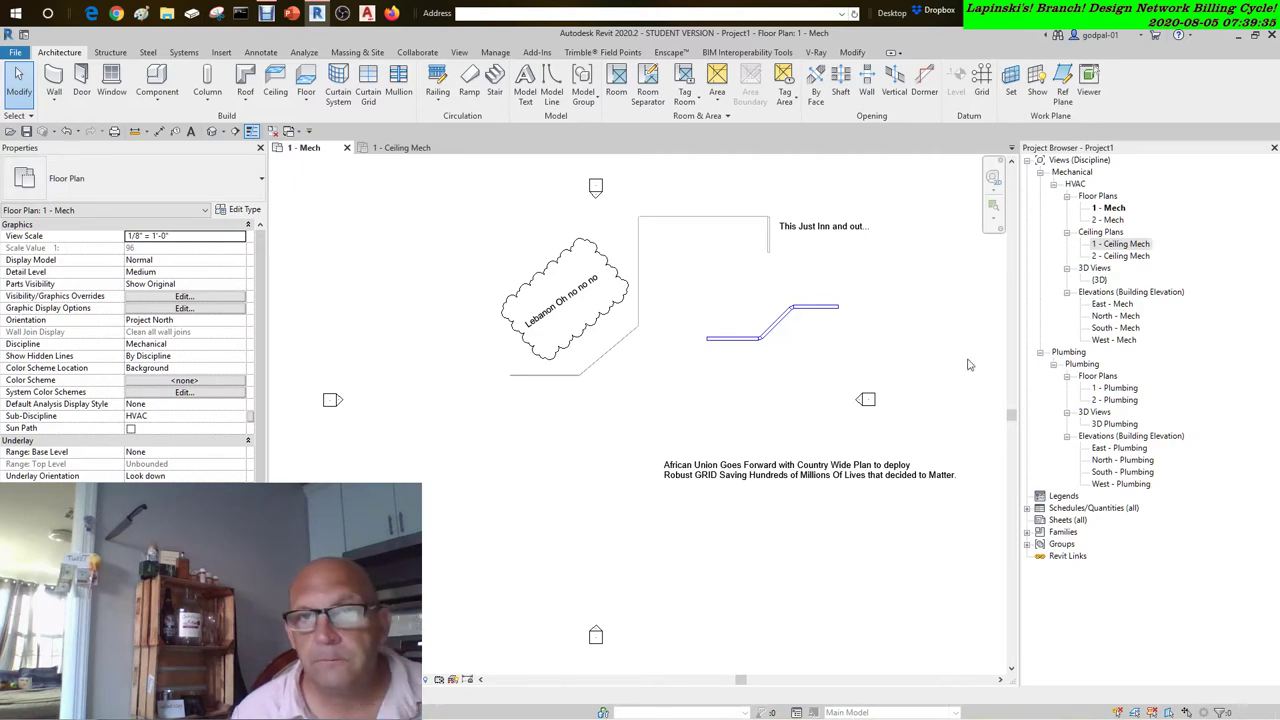
Copy the 'This Just Inn and out...' note just below and change its text to 'weeks barge'
left_click(824, 229)
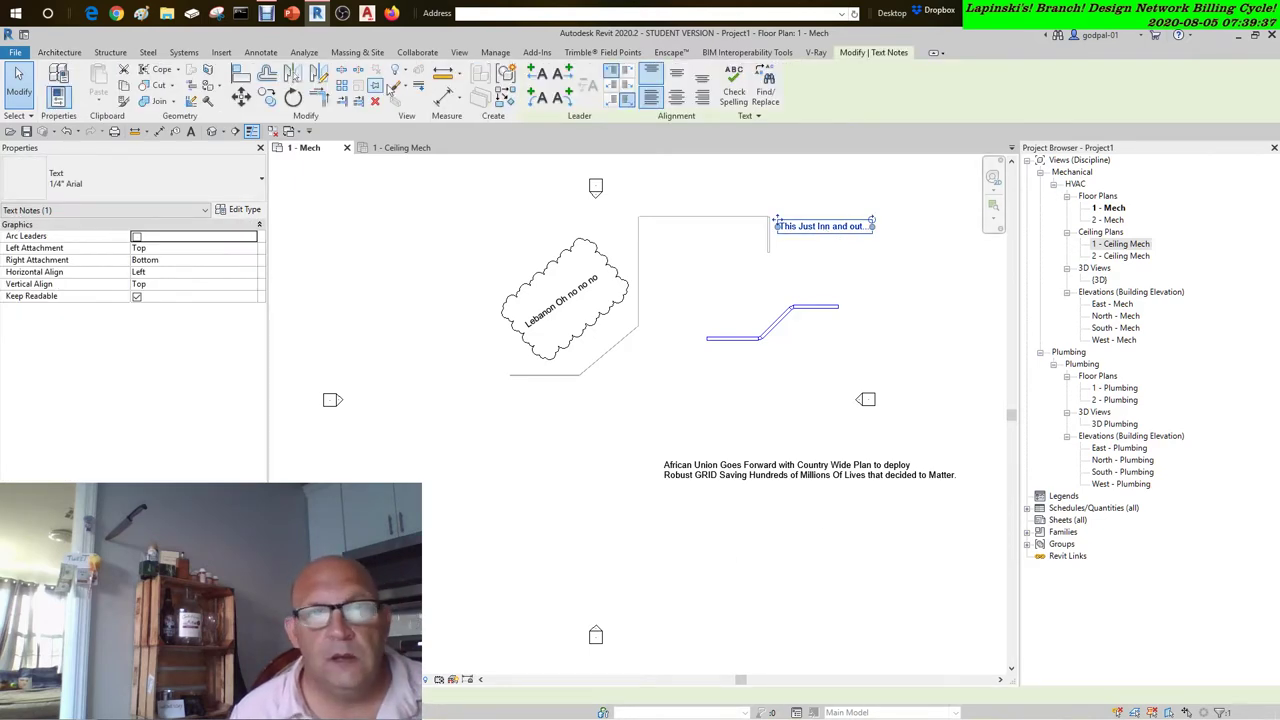
key("Escape")
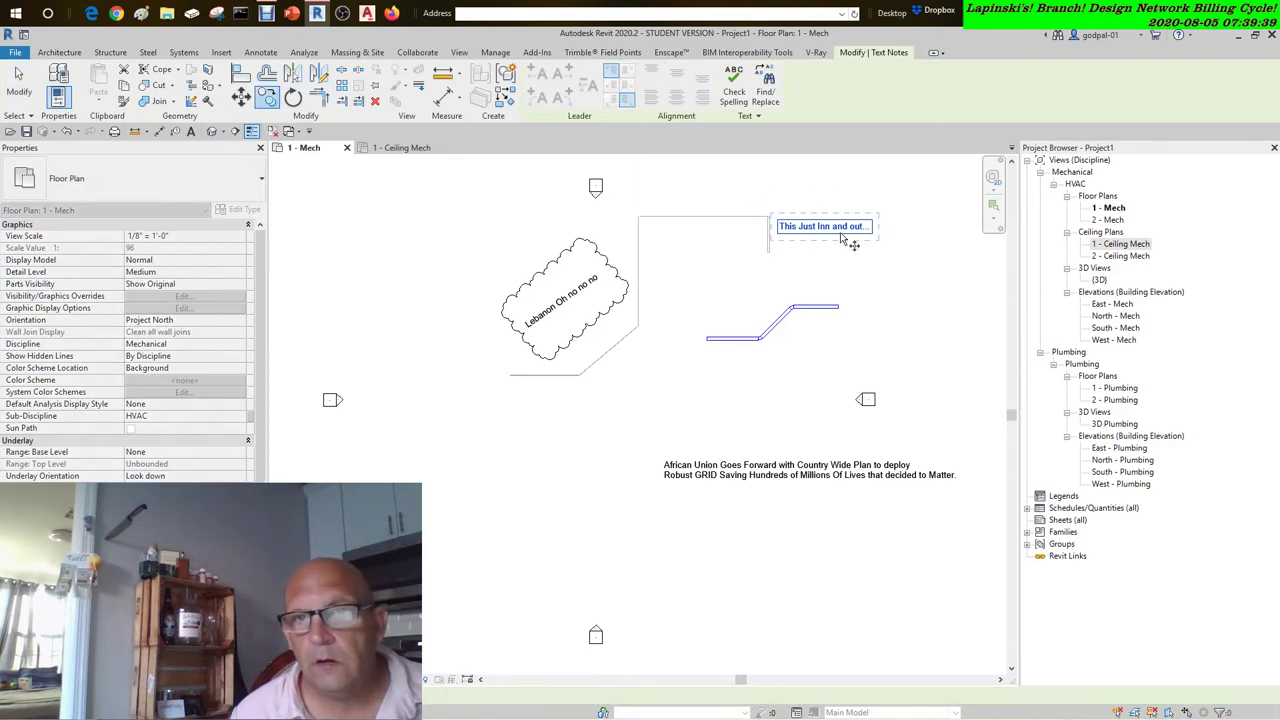
left_click_drag(820, 228, 822, 254)
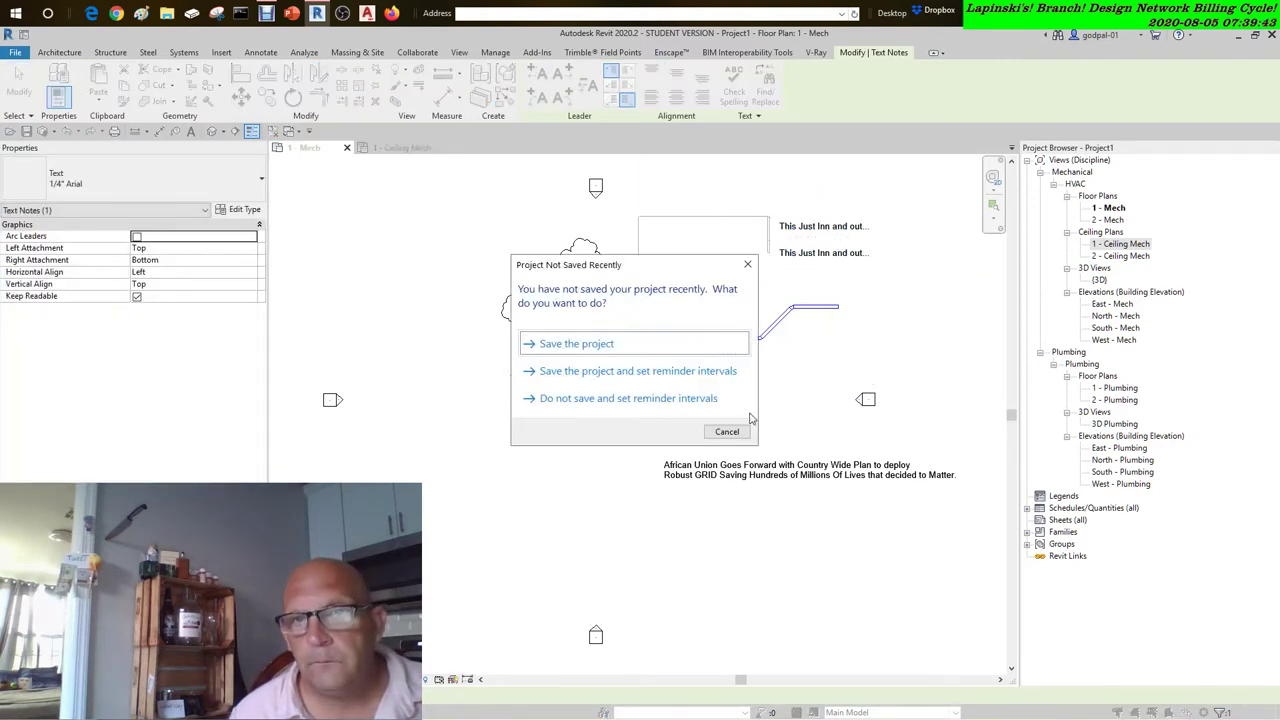
key("Escape")
key("Escape")
double_click(801, 257)
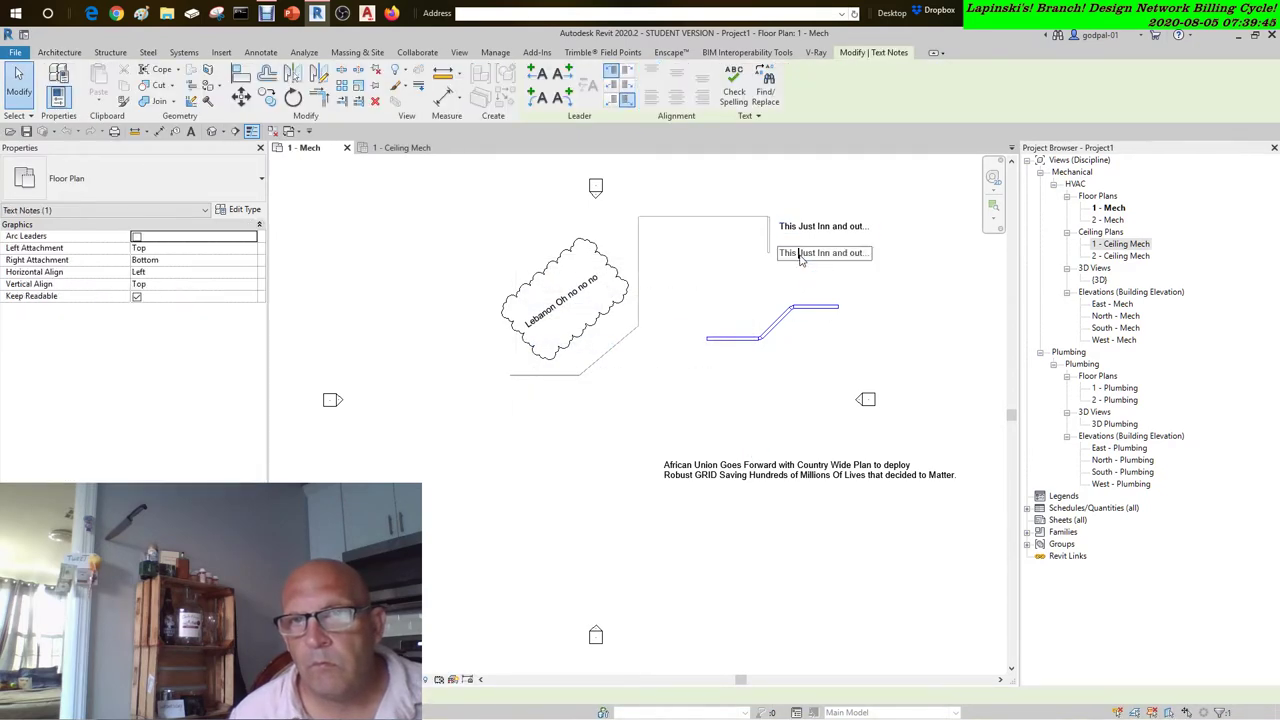
key("ctrl+a")
type("weeks ")
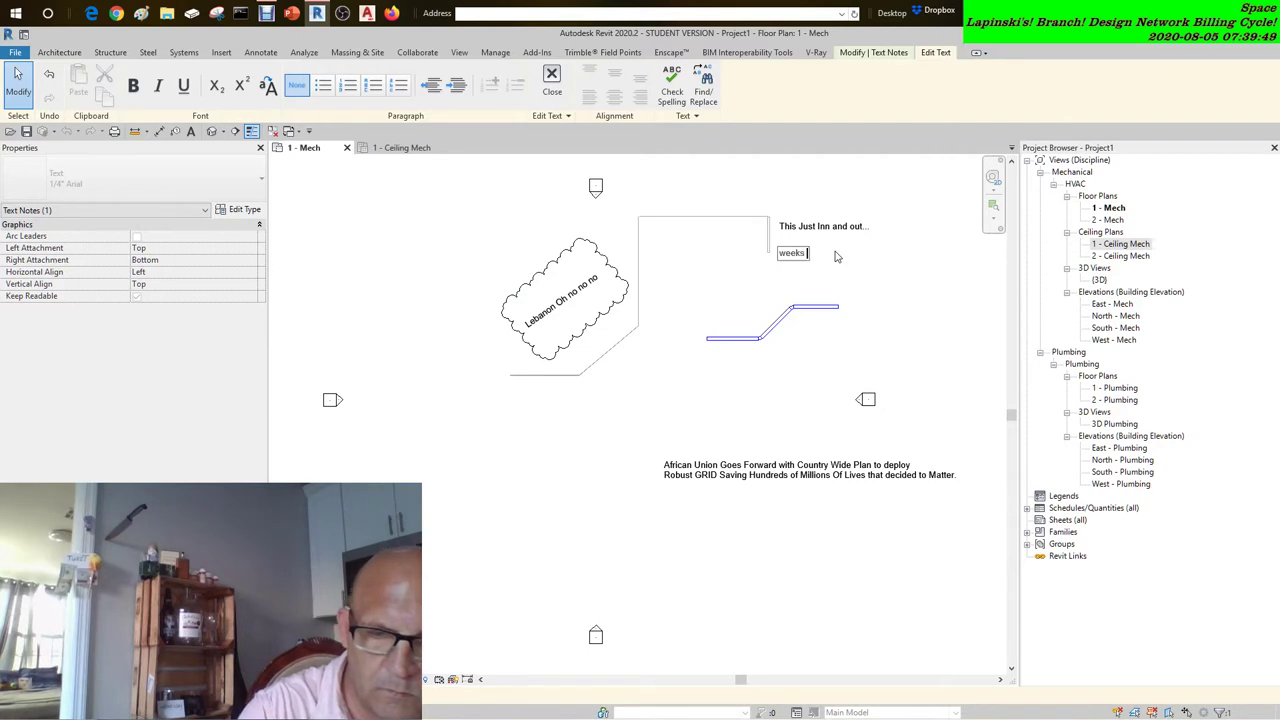
type("barge")
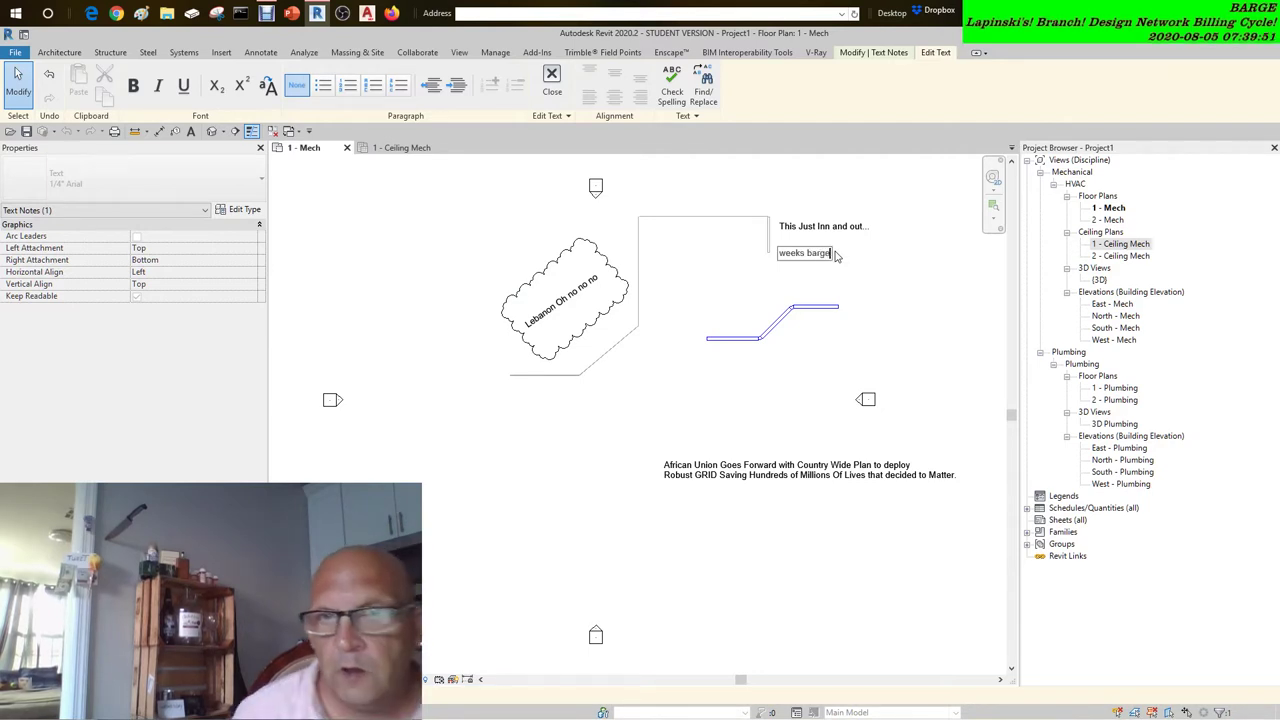
left_click(866, 279)
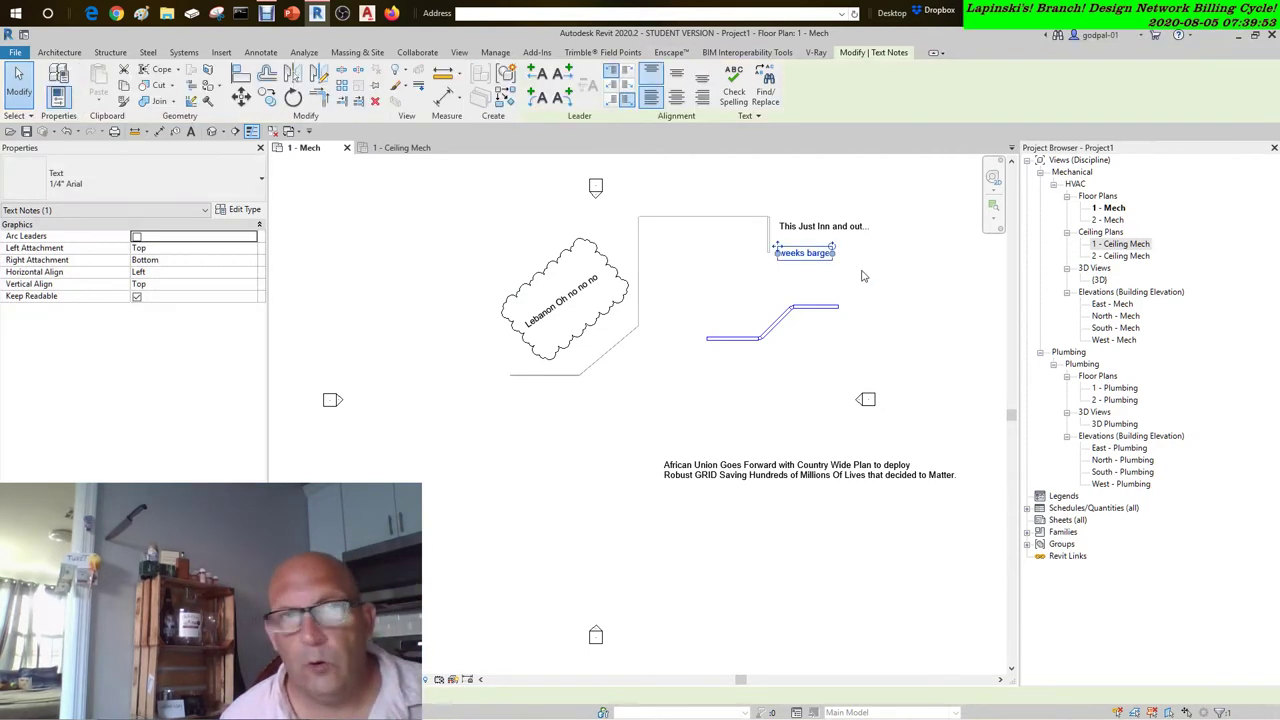
Make a rotated copy of the weeks barge note below it, reworded to 'port of georgia'
left_click(268, 99)
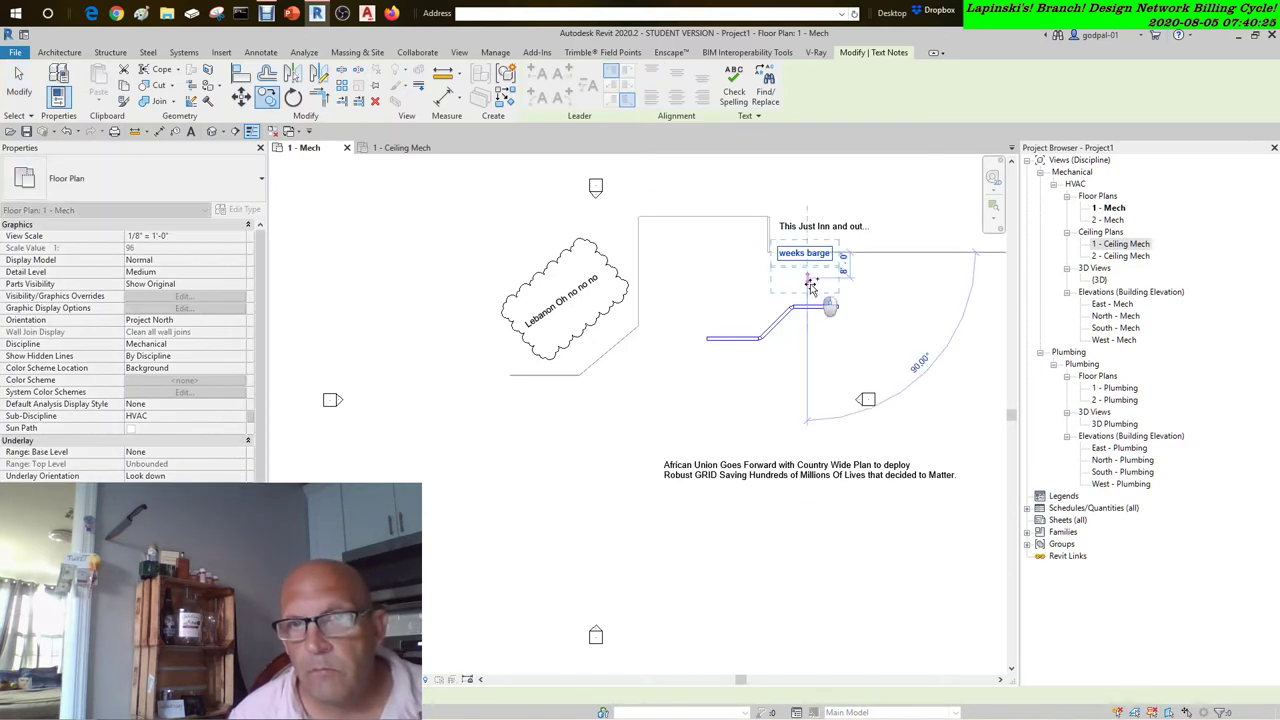
left_click(810, 287)
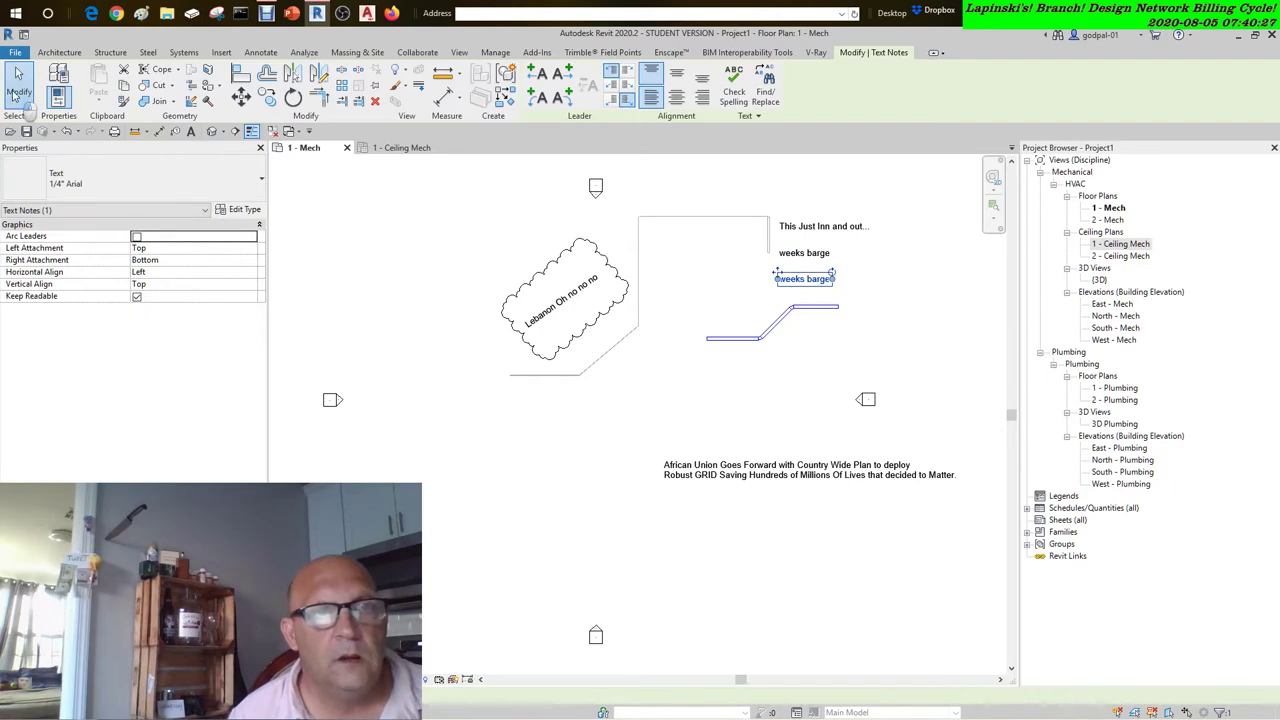
left_click(14, 95)
double_click(822, 288)
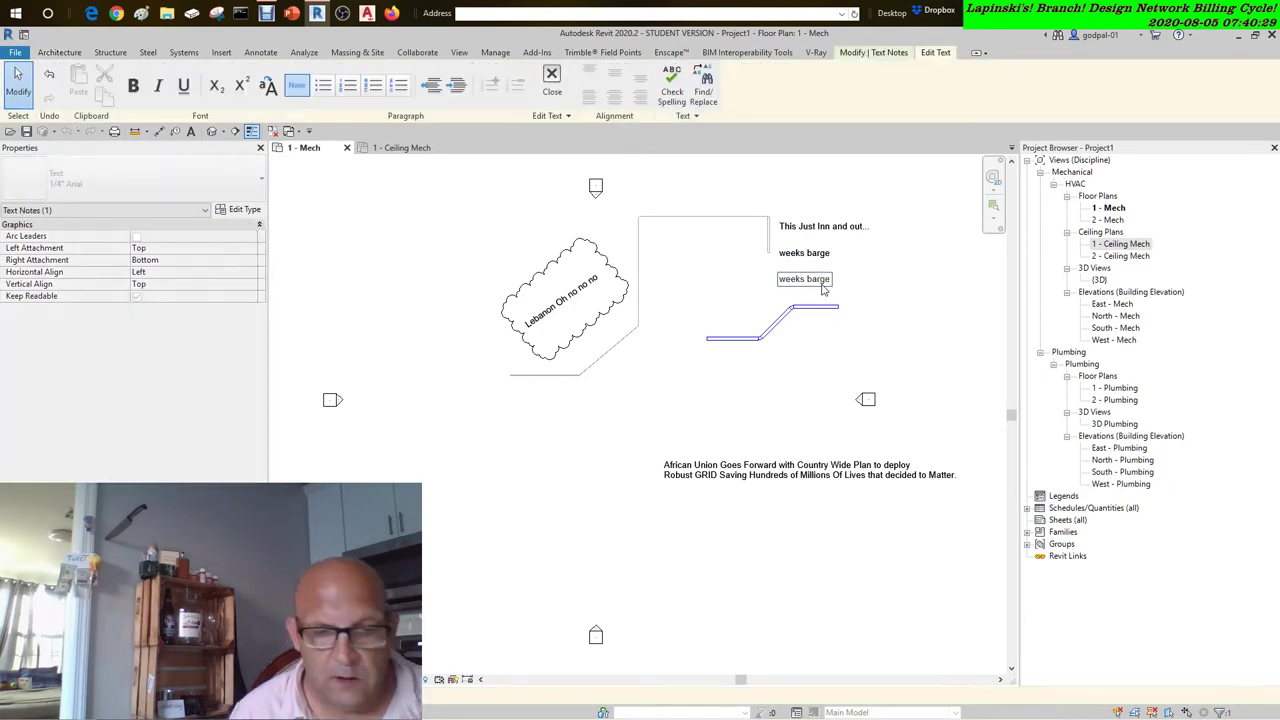
key("ctrl+a")
type("po")
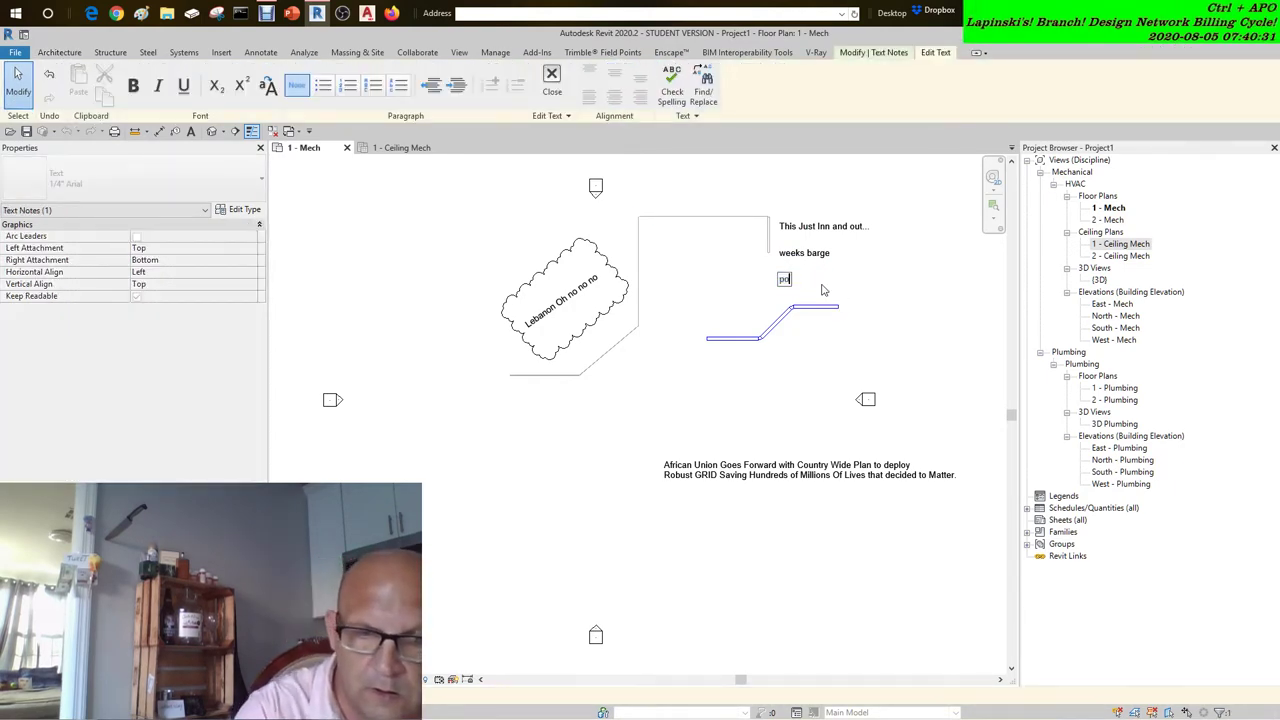
type("rt of")
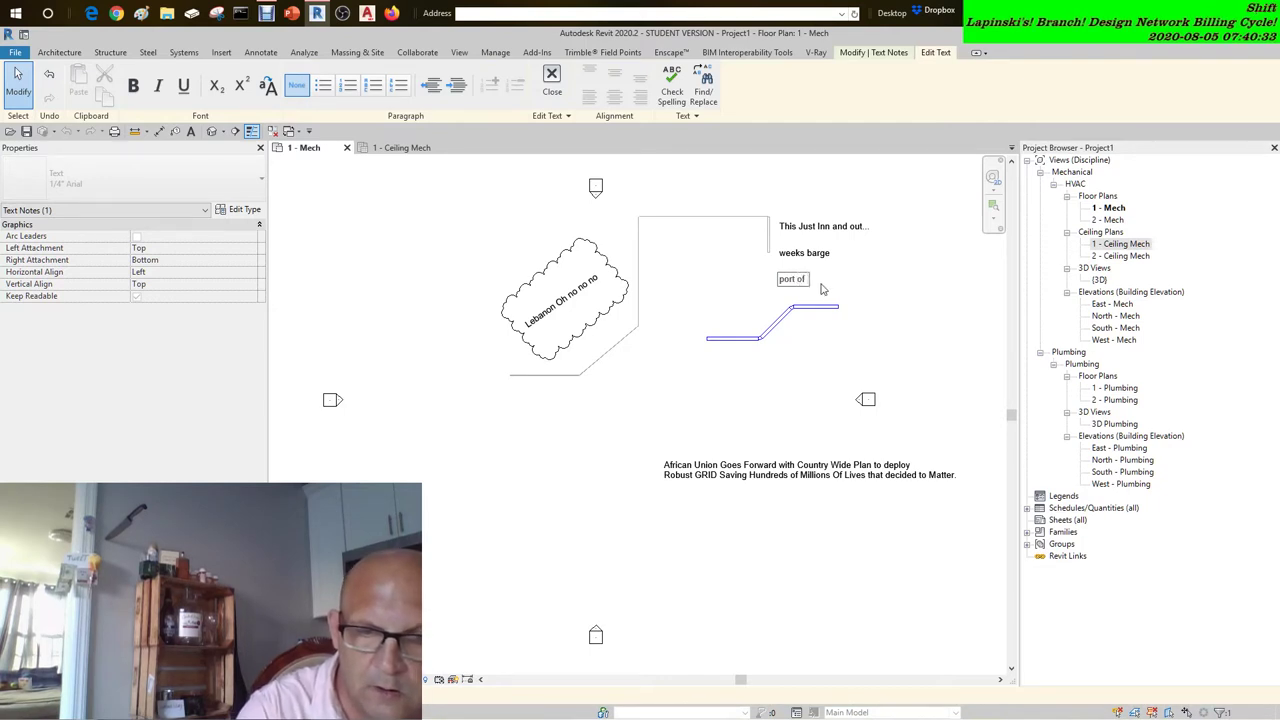
type(" geor")
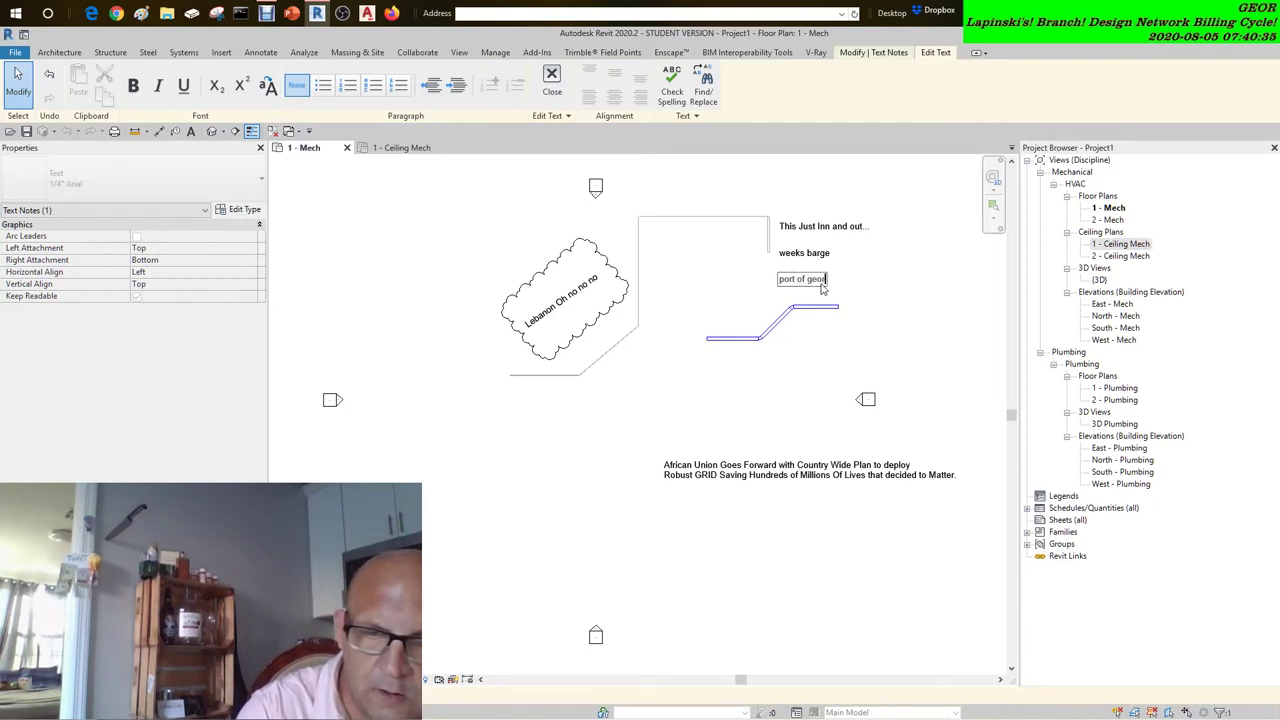
type("gia")
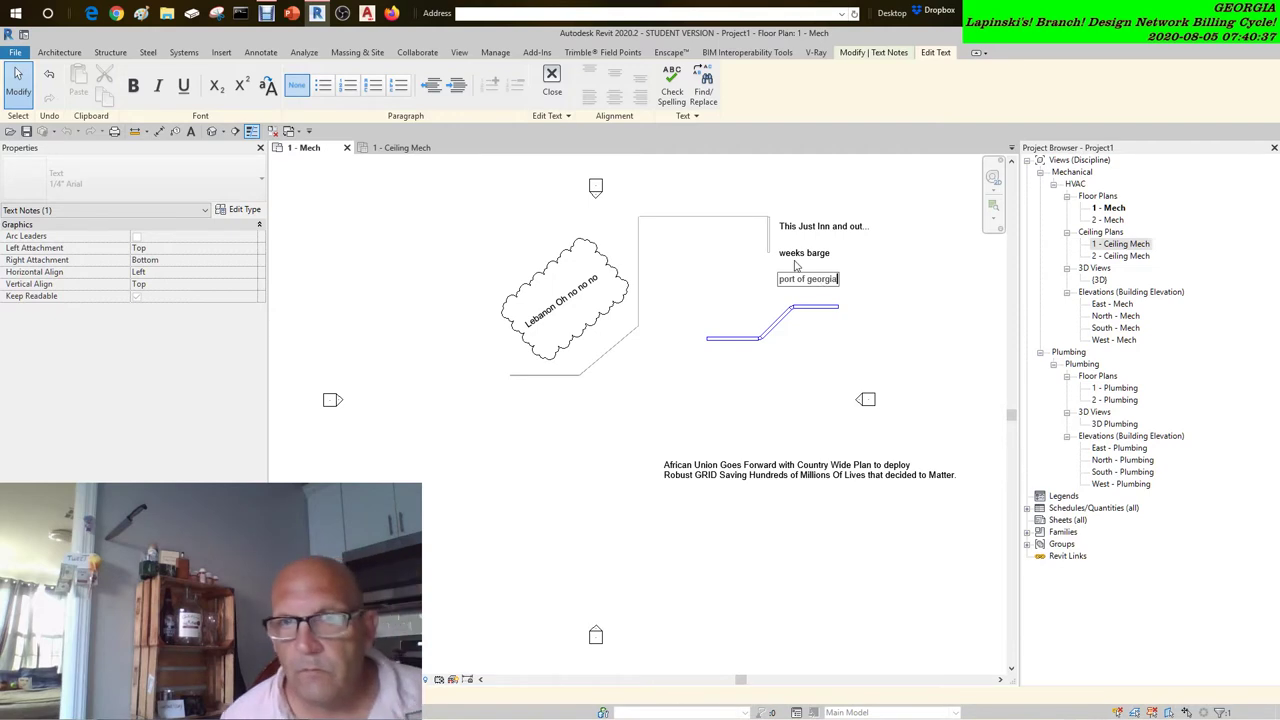
left_click(785, 378)
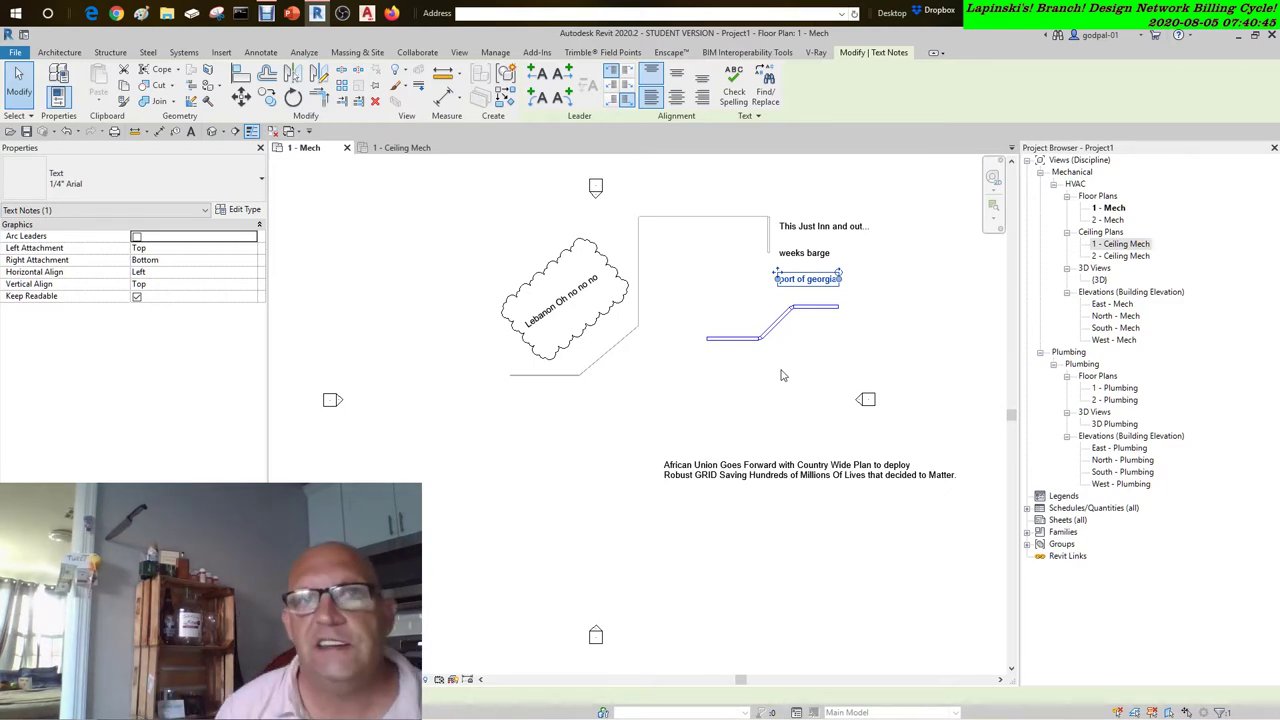
left_click(783, 375)
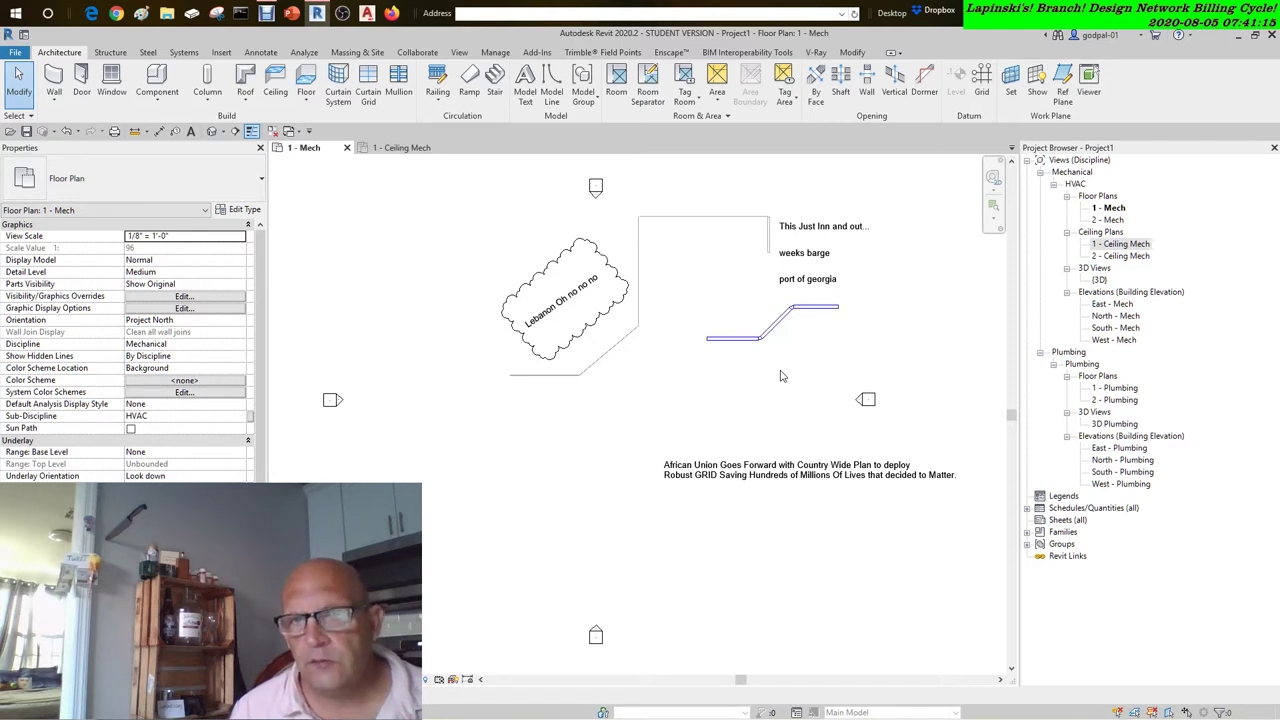
Set the African Union text note to Center alignment
left_click(801, 477)
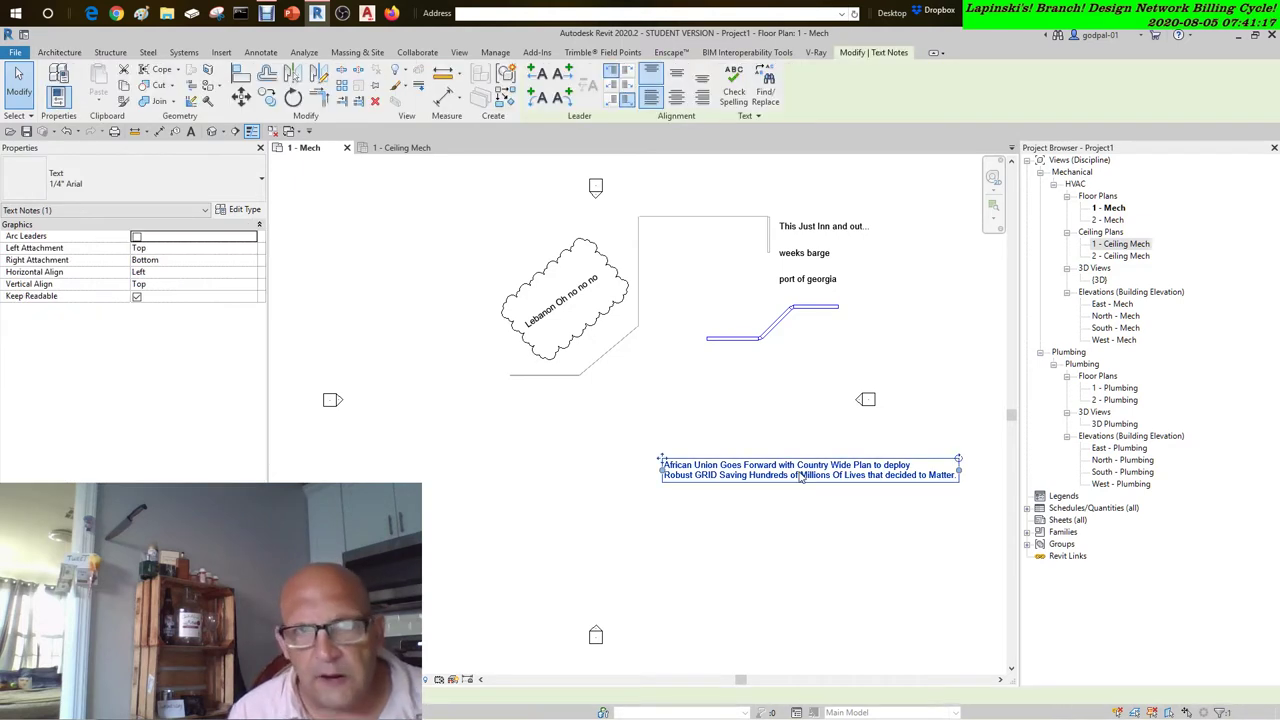
left_click(677, 97)
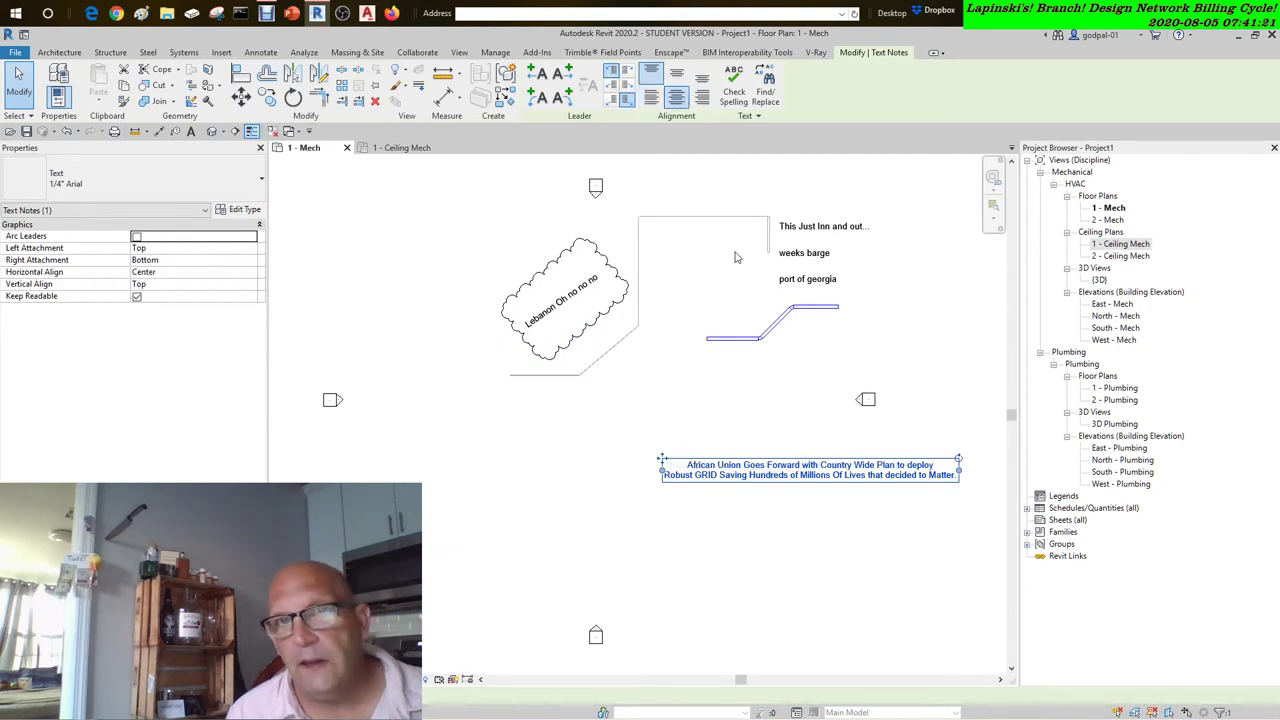
left_click(619, 389)
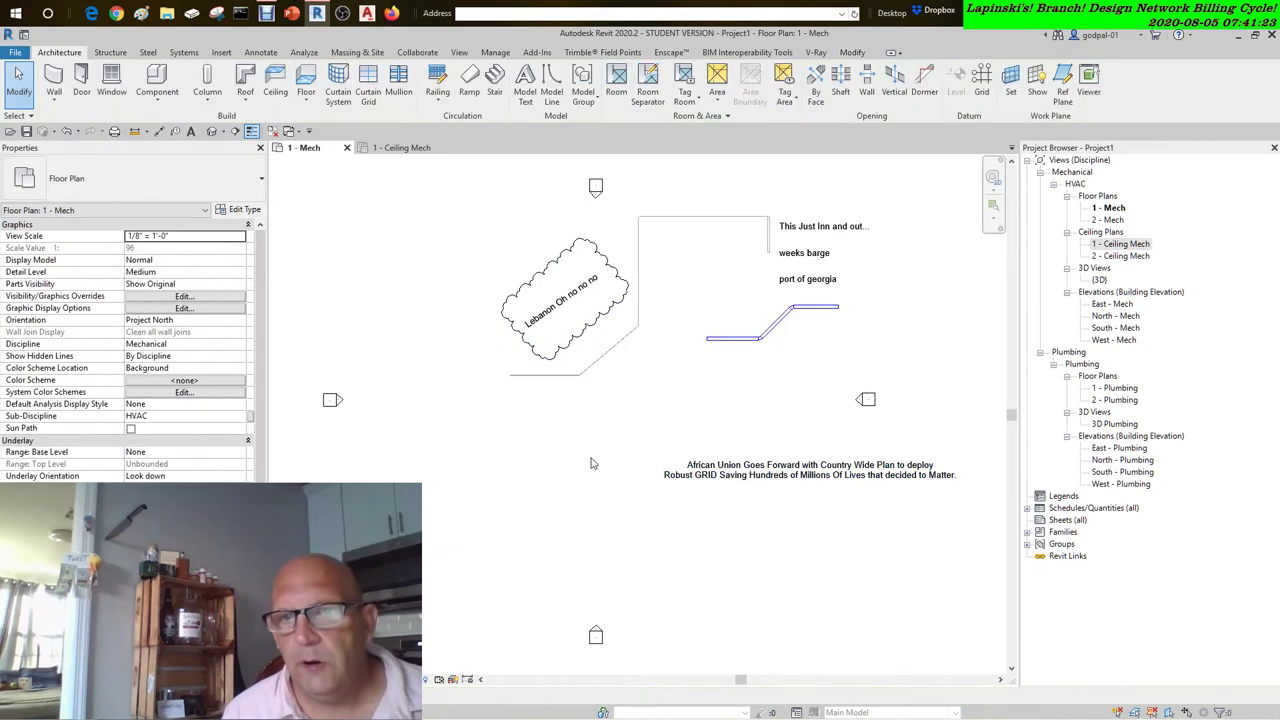
Ctrl-drag a copy of the African Union note to the left of the original
left_click(783, 474)
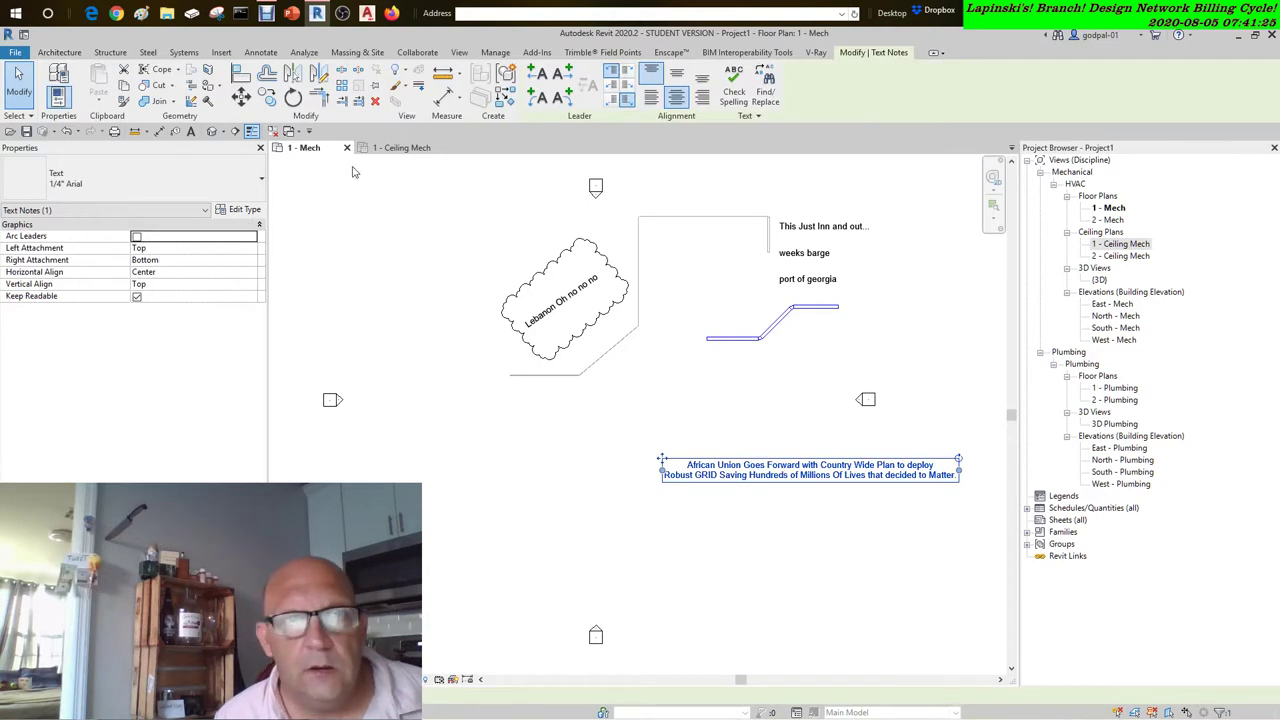
left_click(588, 390)
left_click_drag(822, 470, 580, 462)
left_click(730, 526)
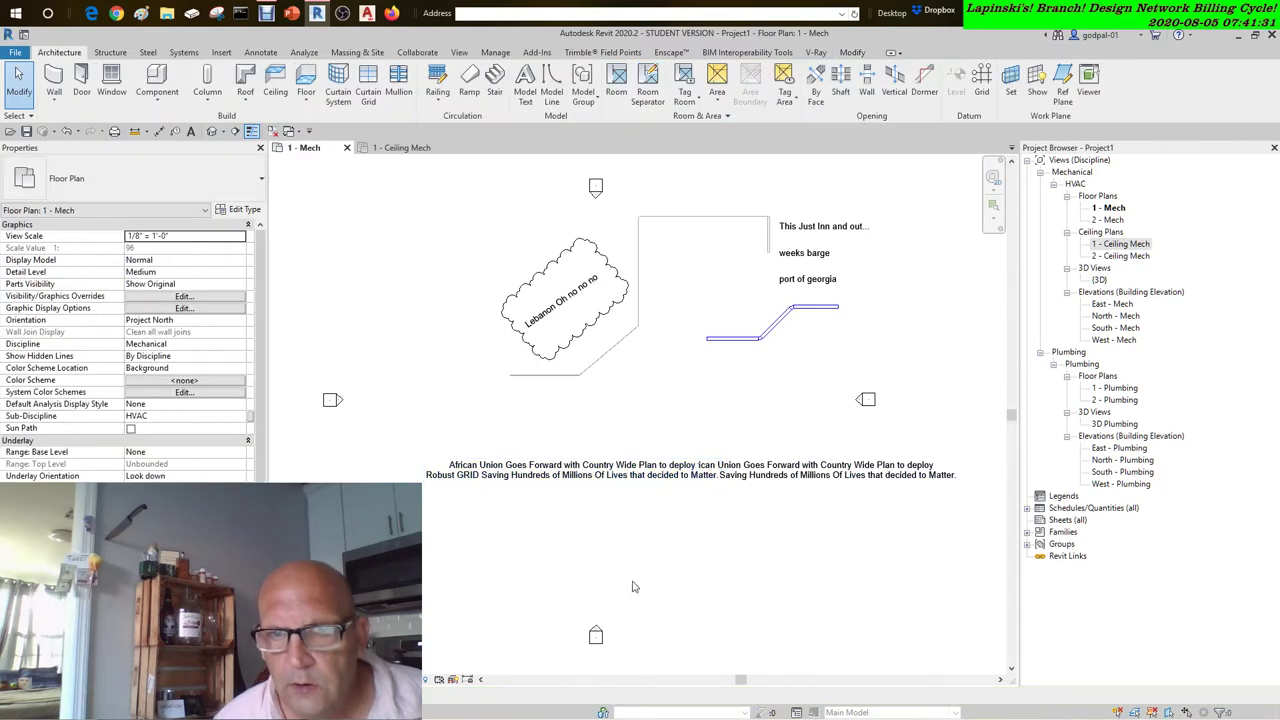
left_click(805, 481)
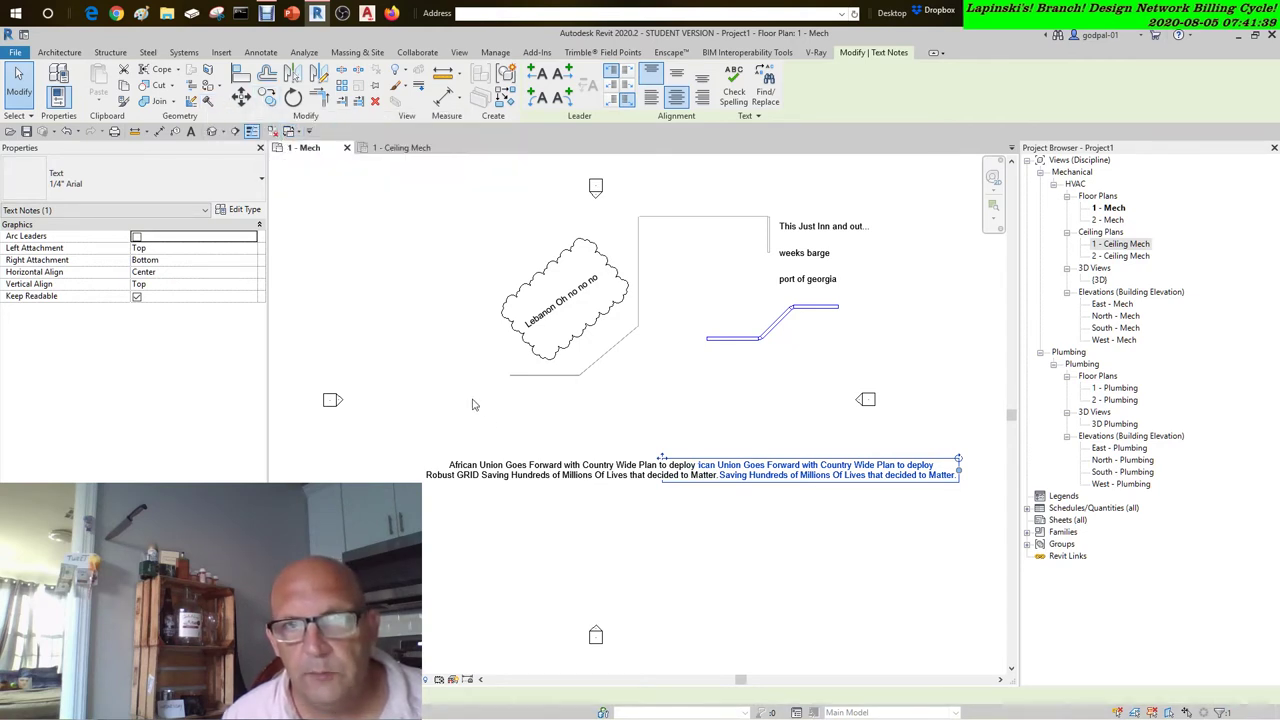
Sketch a room separation line from the curtain wall, extending the lower boundary past the cloud
left_click(518, 376)
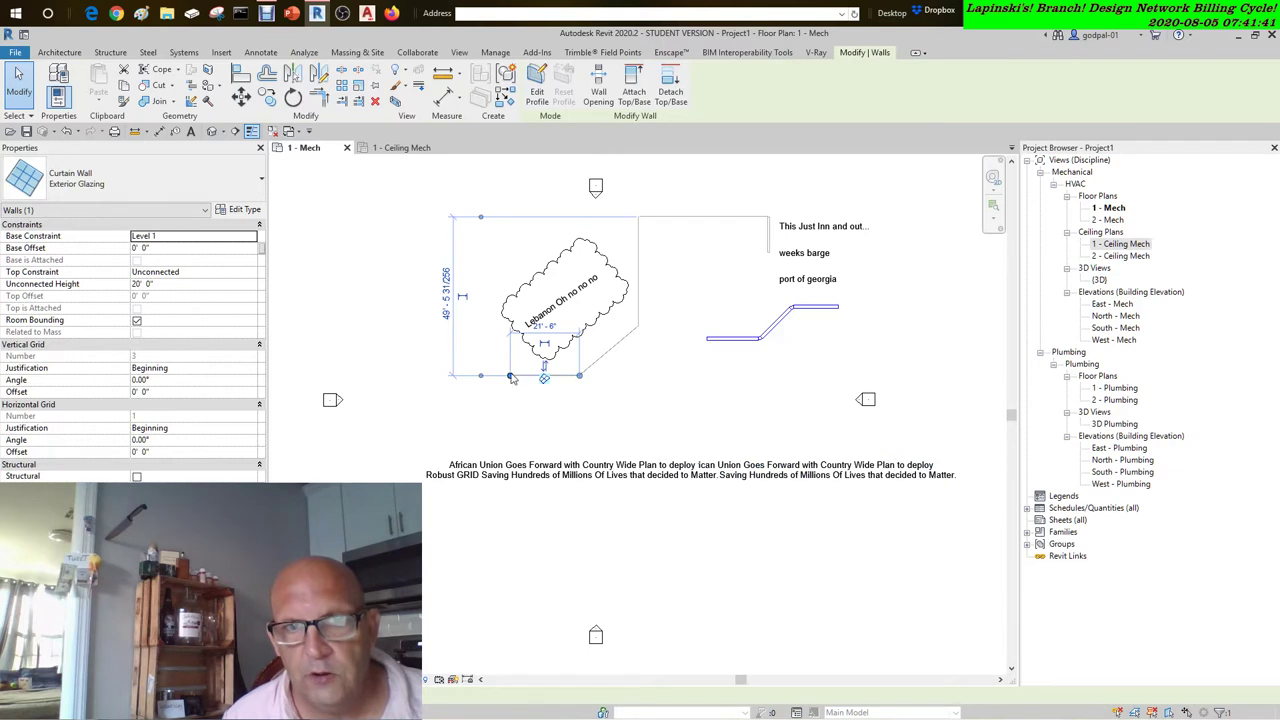
key("r")
key("s")
left_click(578, 333)
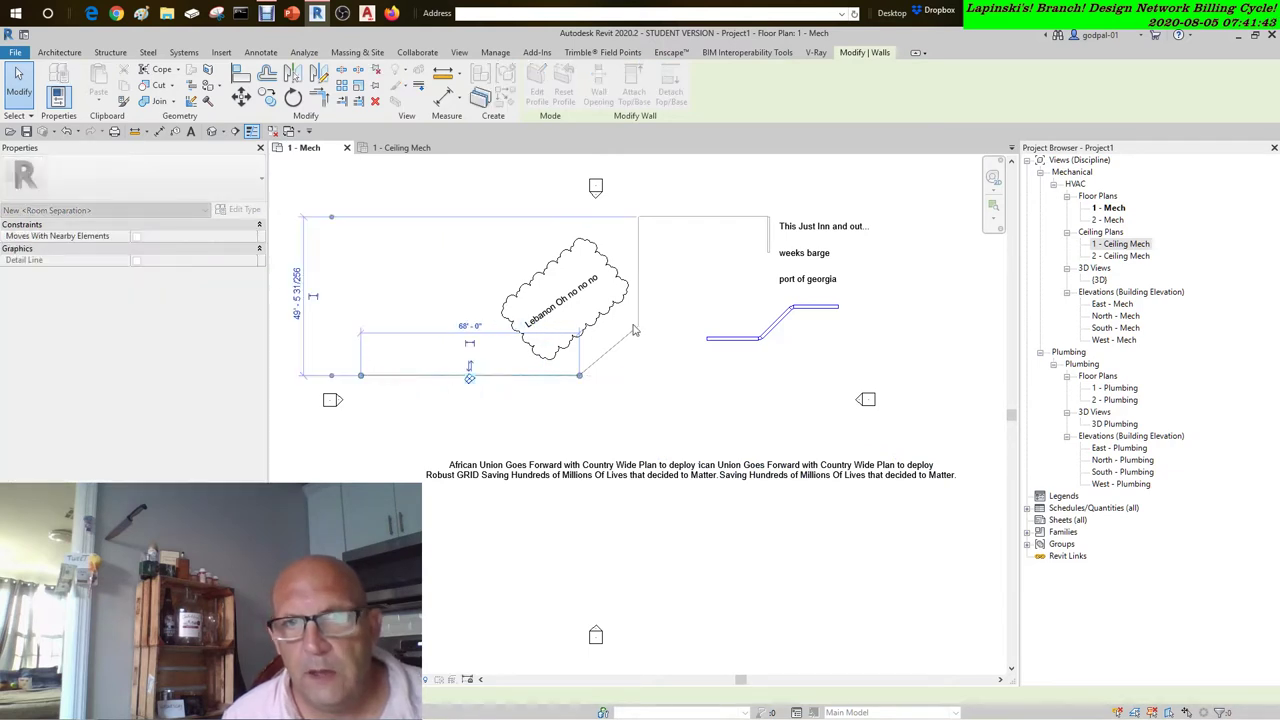
key("Escape")
key("Escape")
Start a room separation line at the short wall beside the text notes, then cancel
left_click(769, 263)
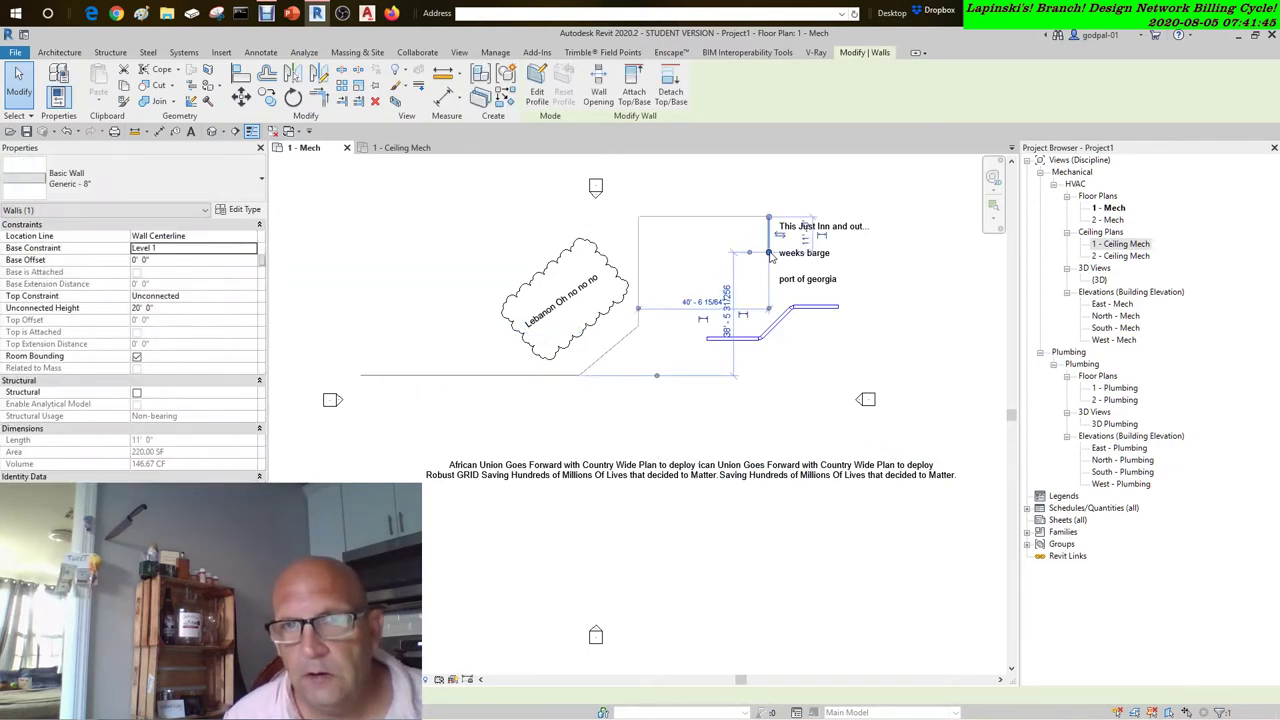
key("r")
key("s")
key("Escape")
key("Escape")
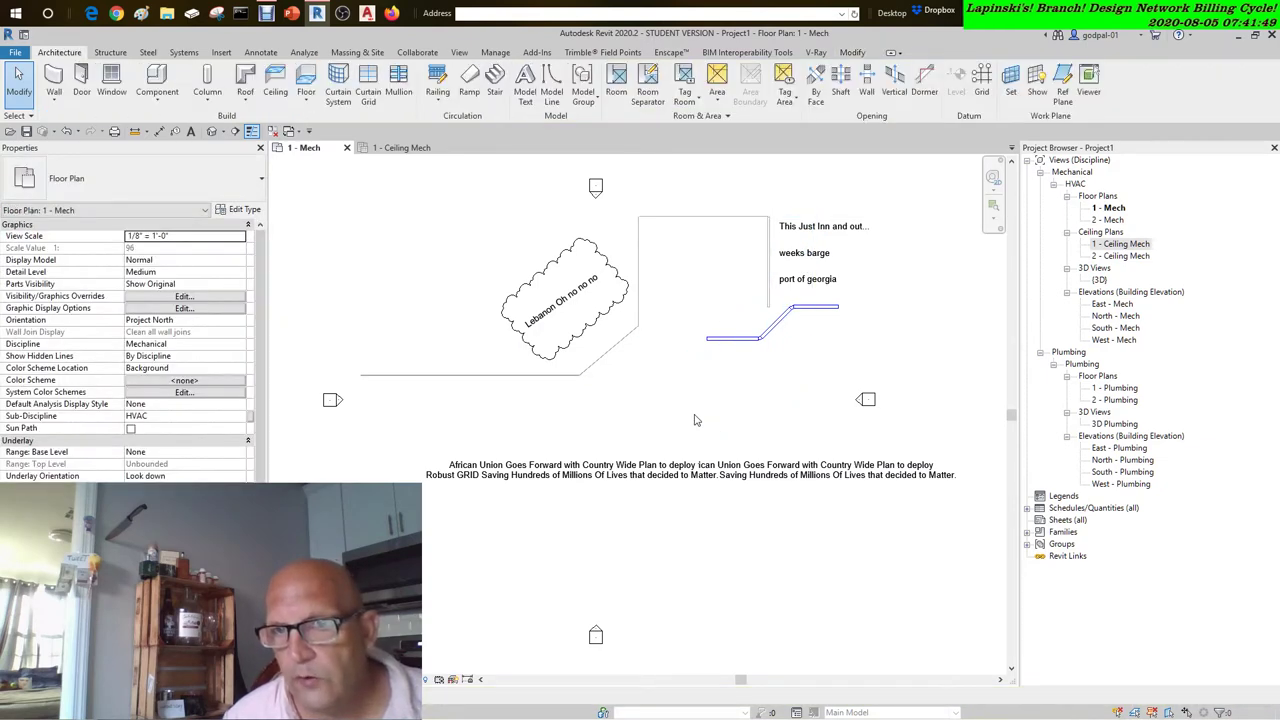
Select the Space Outdoor Air Schedule under Schedules, view its context menu, then dismiss it
left_click(1027, 509)
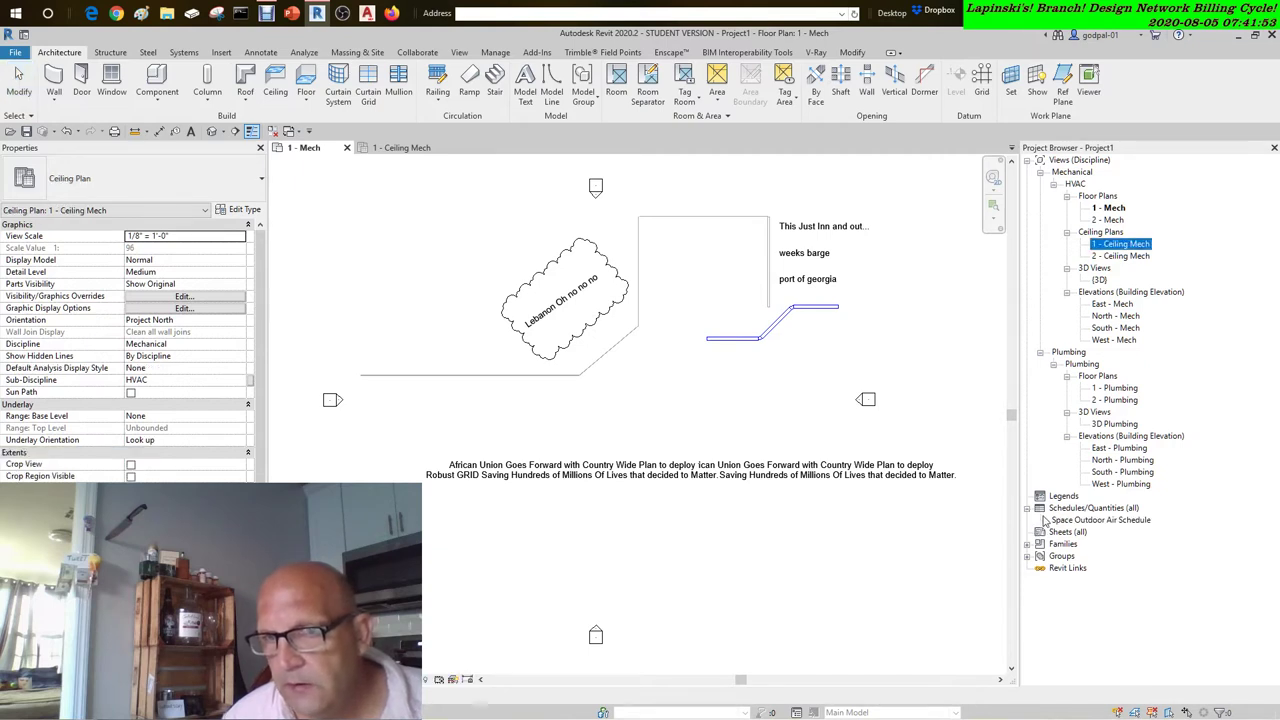
left_click(1057, 521)
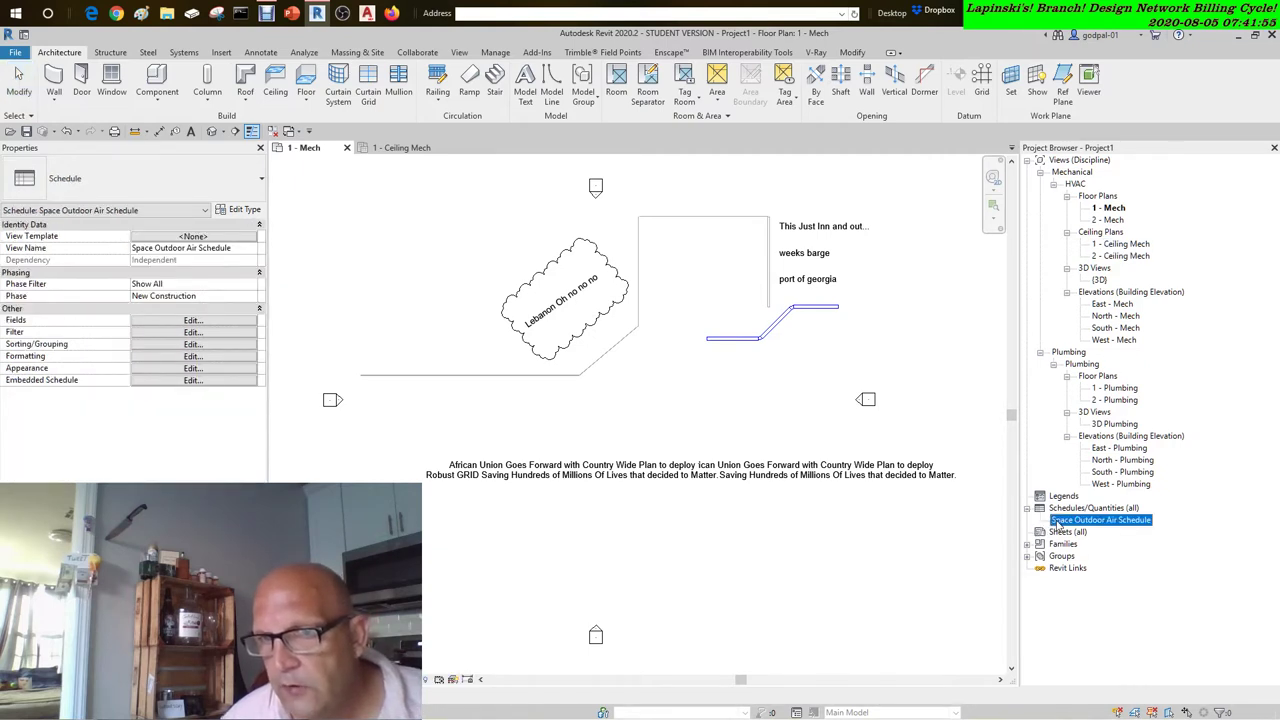
right_click(1057, 524)
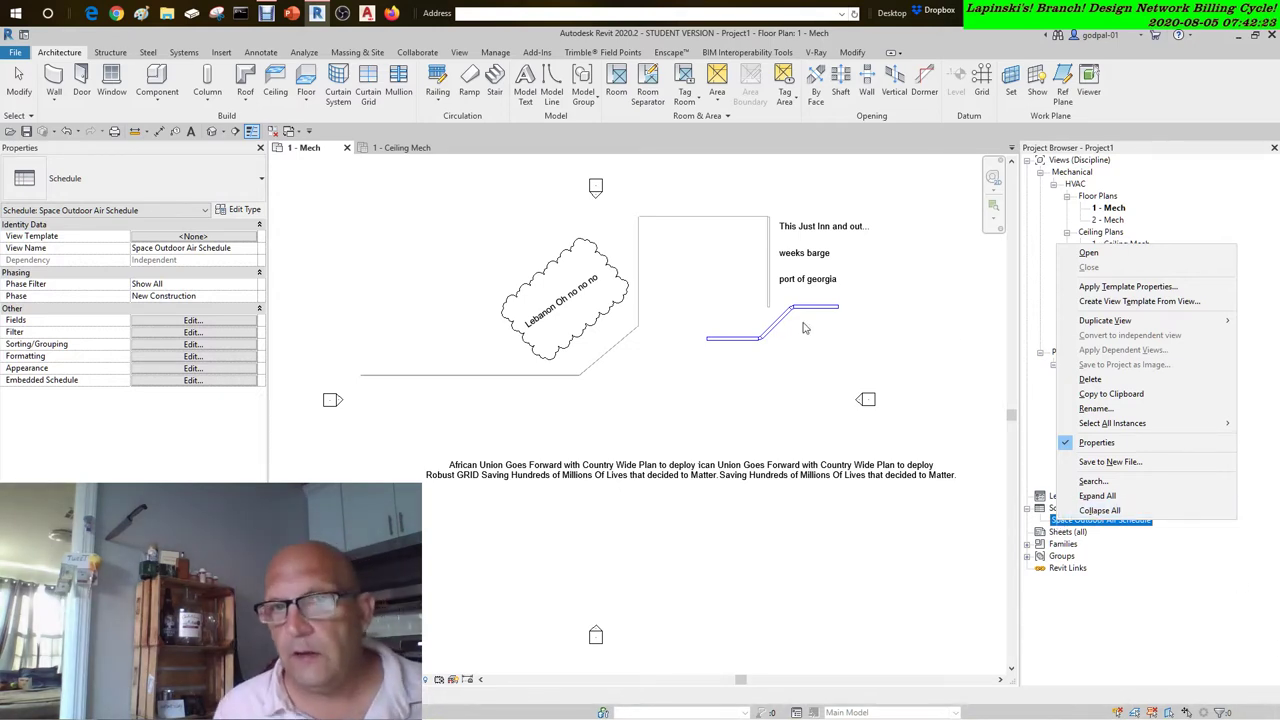
left_click(772, 303)
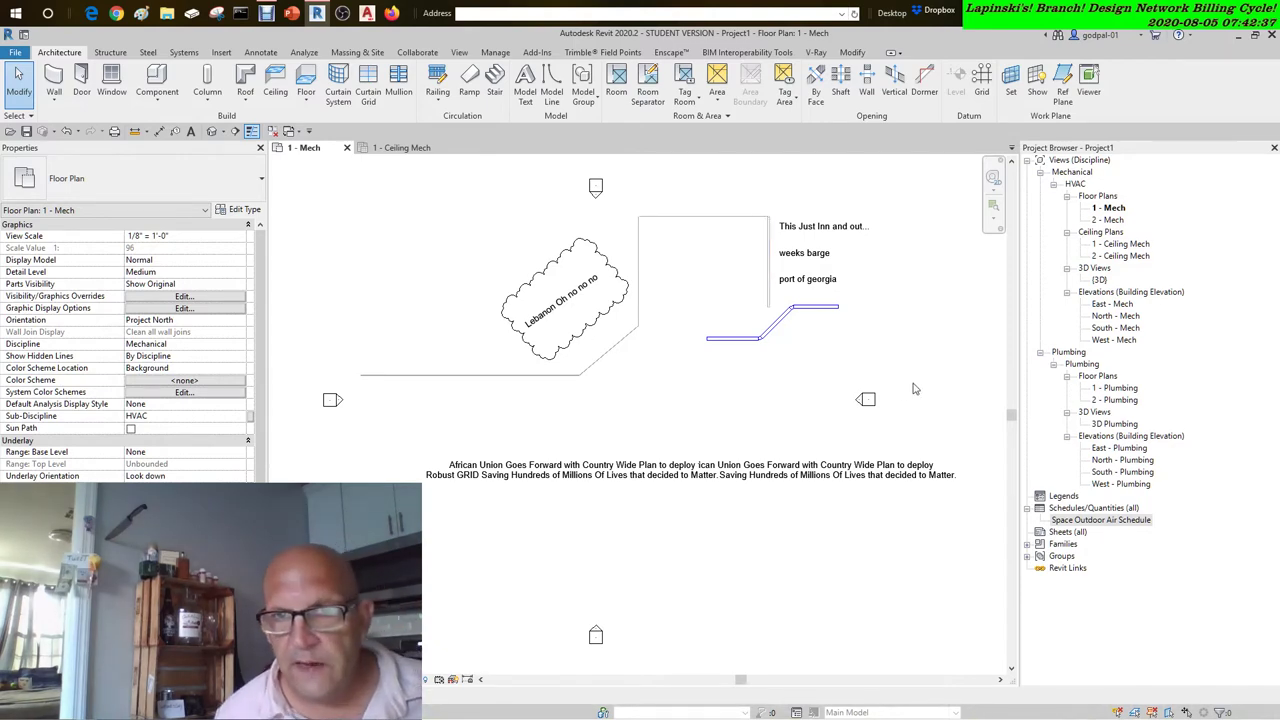
Use Move to shift the copied African Union note left, clear of the original
left_click(596, 476)
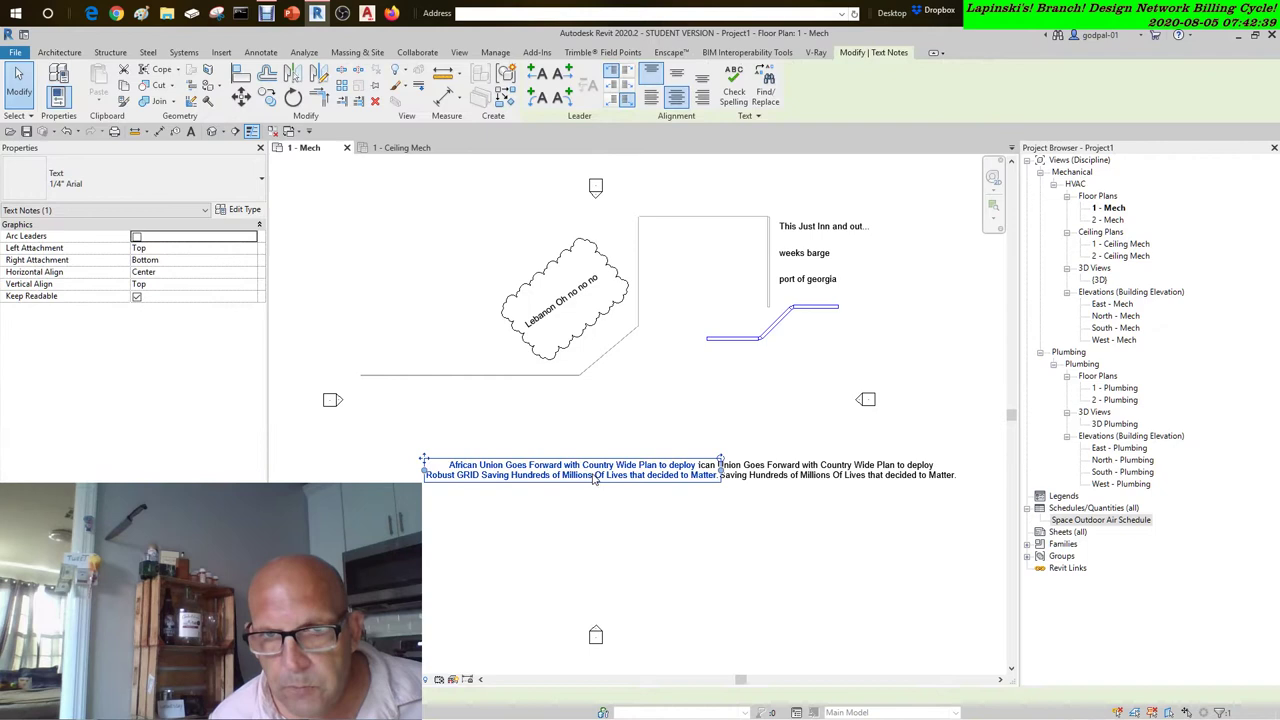
left_click(241, 96)
left_click(580, 485)
left_click(502, 485)
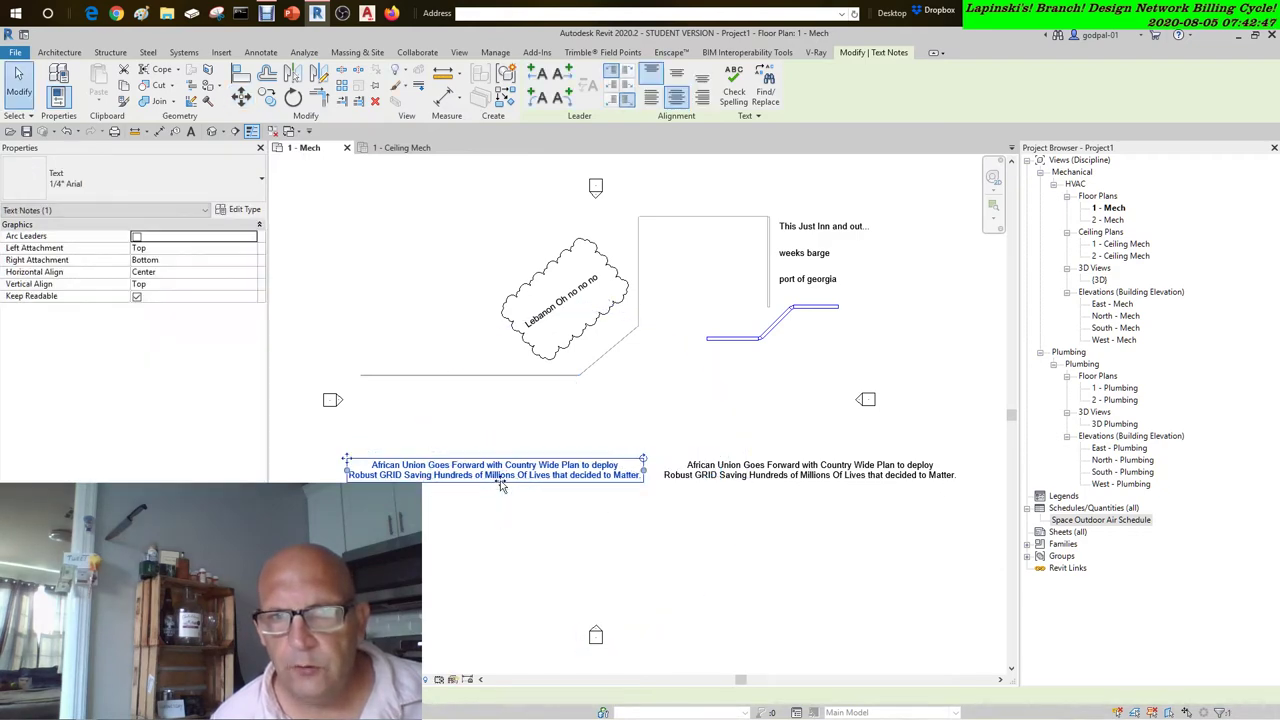
left_click(558, 526)
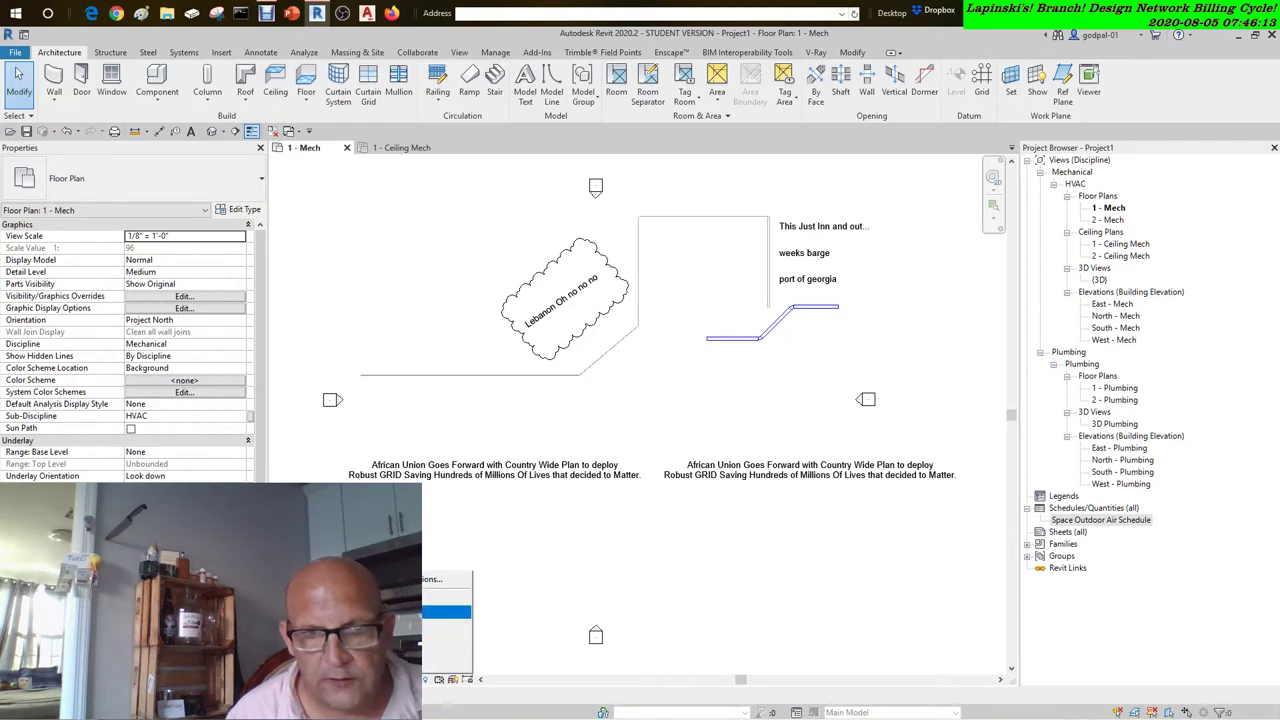
Open Graphic Display Options from the Visual Style flyout and move the dialog upper left
left_click(445, 579)
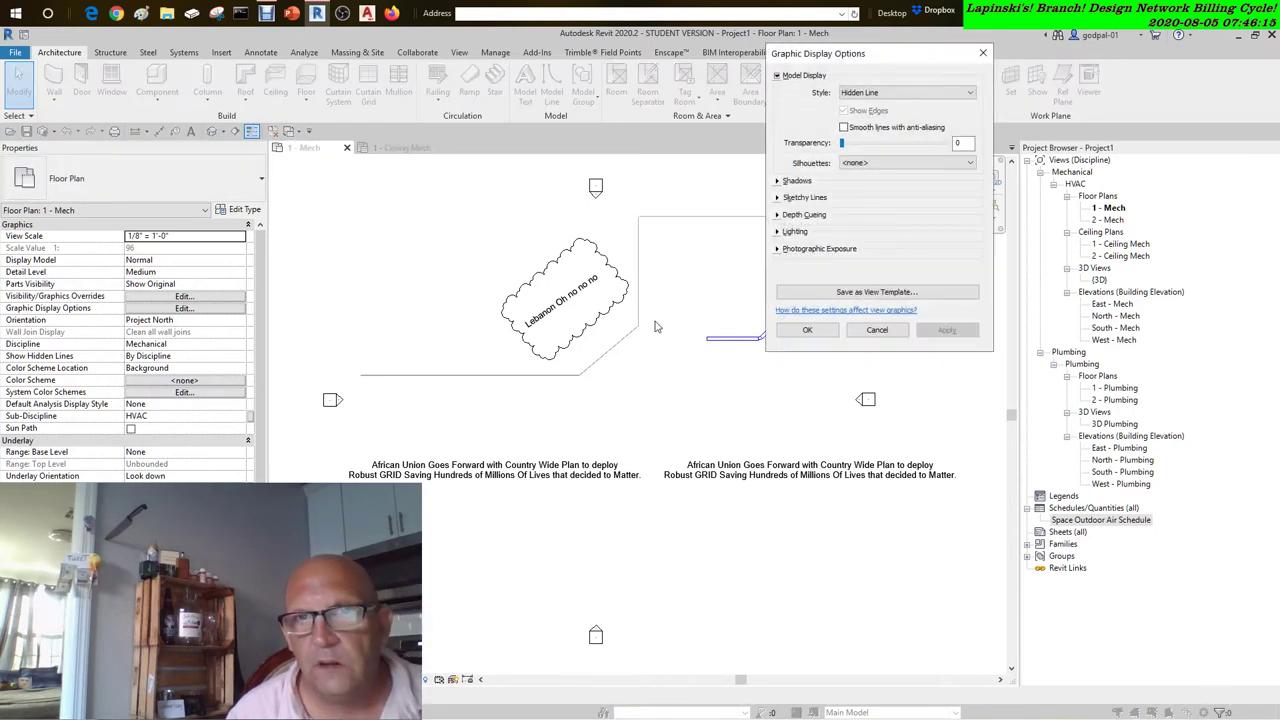
left_click_drag(819, 56, 767, 250)
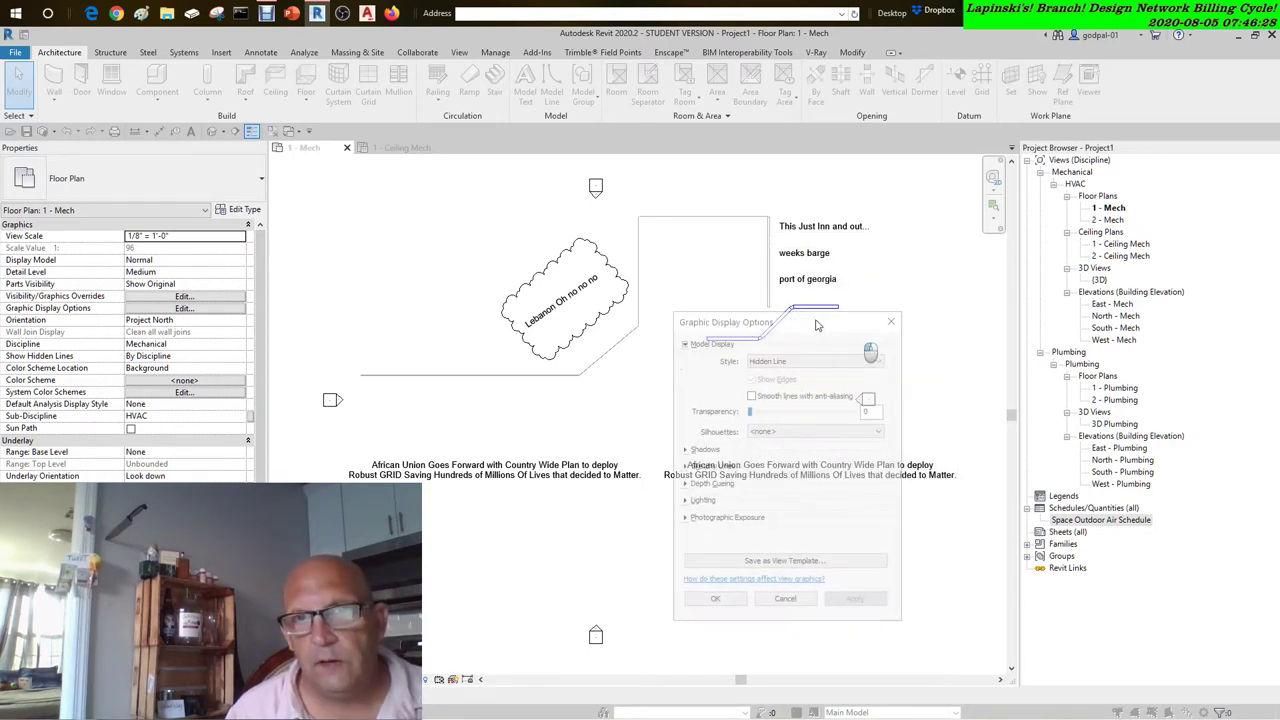
left_click_drag(816, 325, 695, 287)
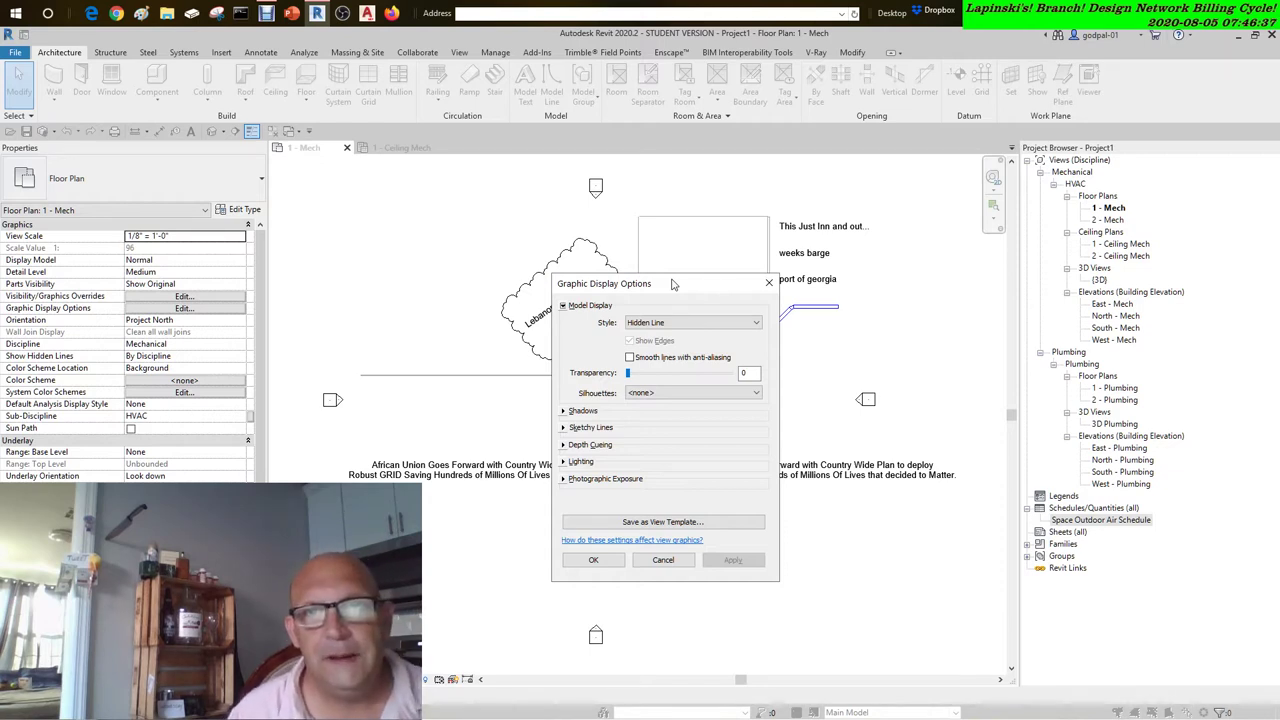
left_click_drag(673, 285, 391, 168)
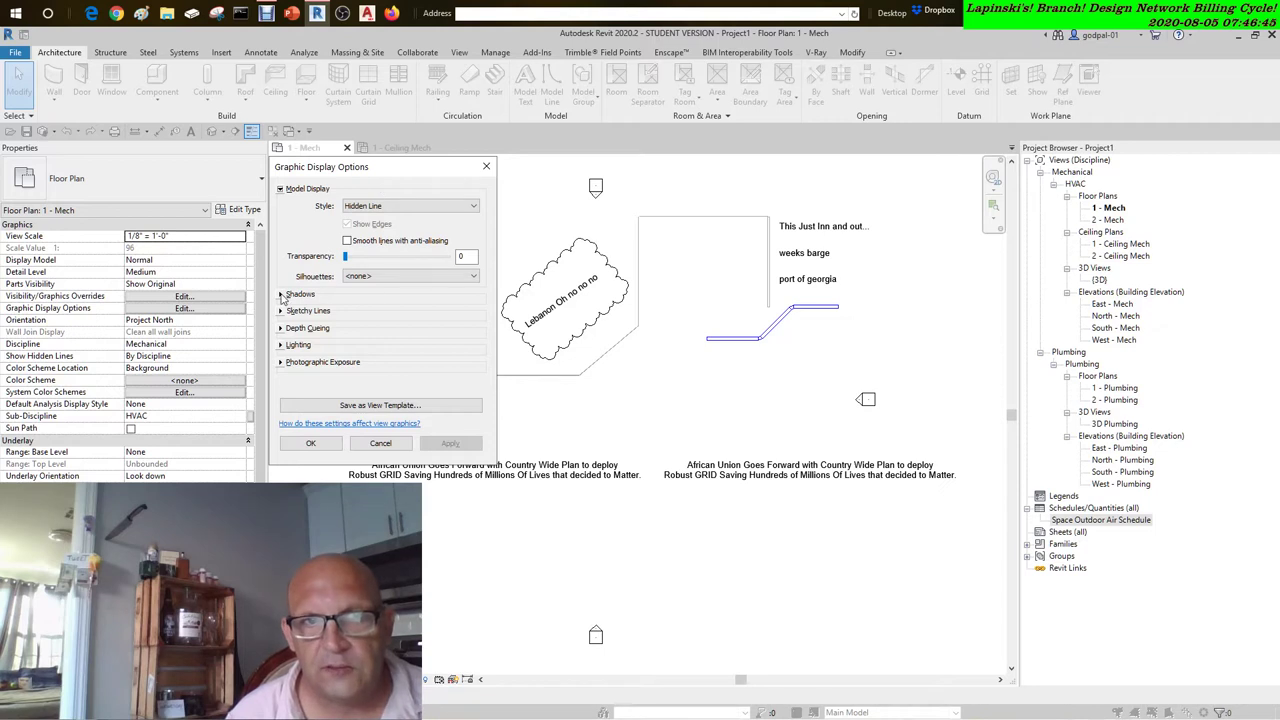
Expand the Shadows, Sketchy Lines and Depth Cueing sections, repositioning the dialog further up-left
left_click(282, 294)
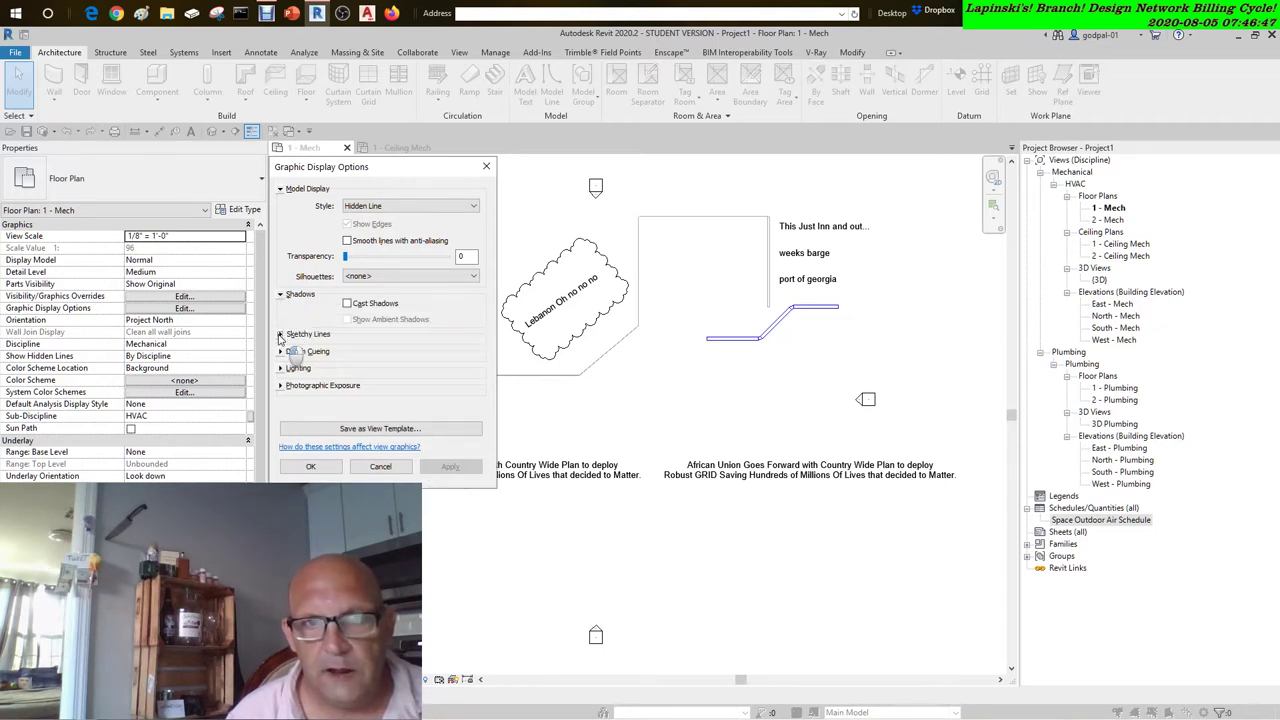
left_click(281, 334)
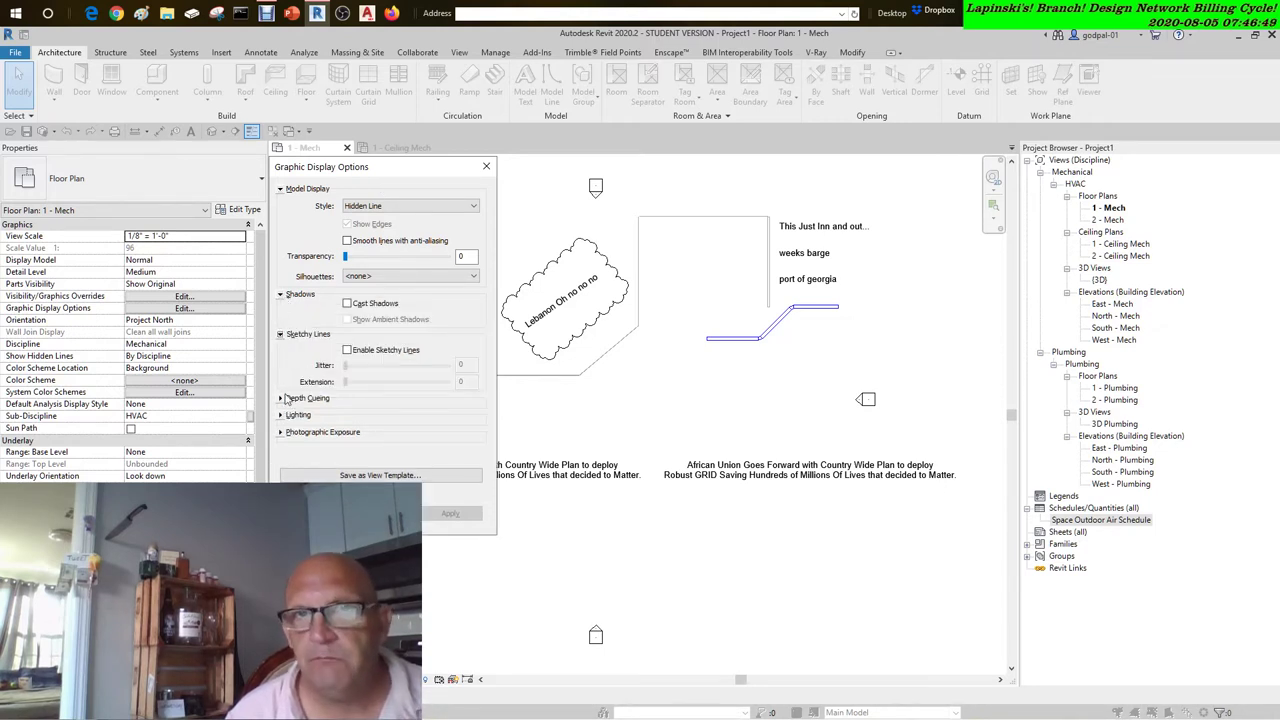
left_click(281, 398)
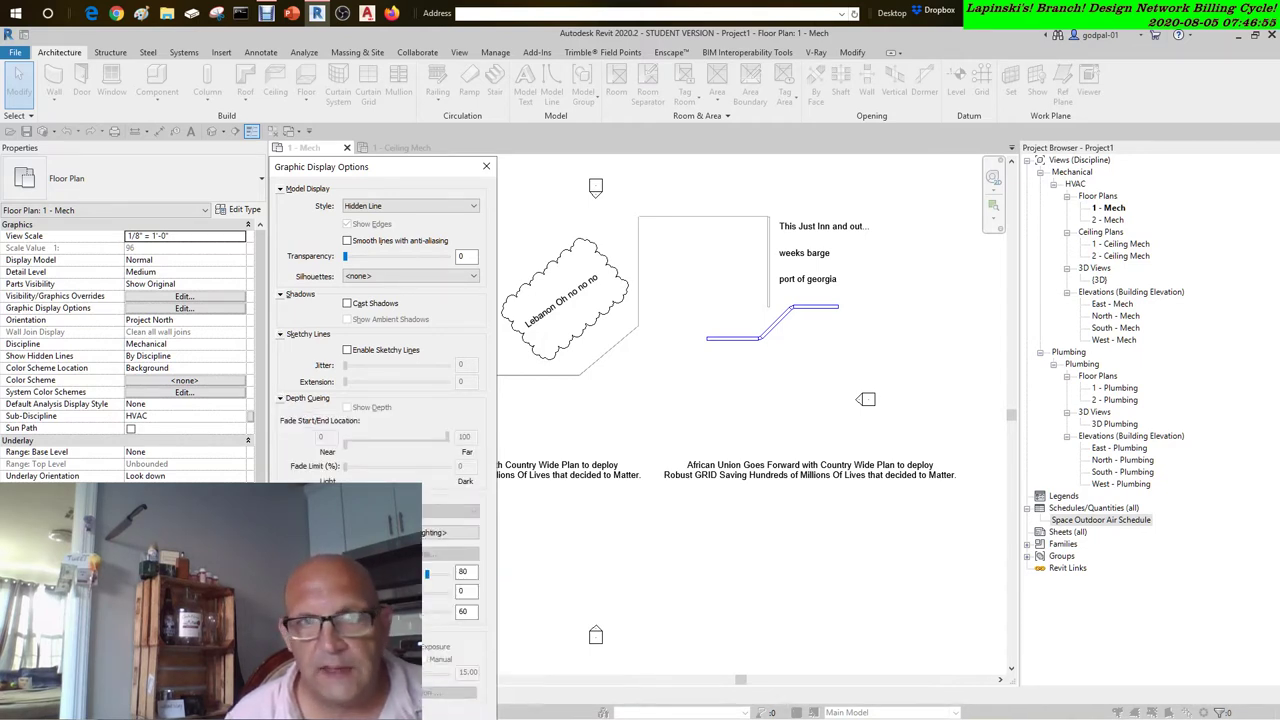
left_click_drag(361, 172, 310, 58)
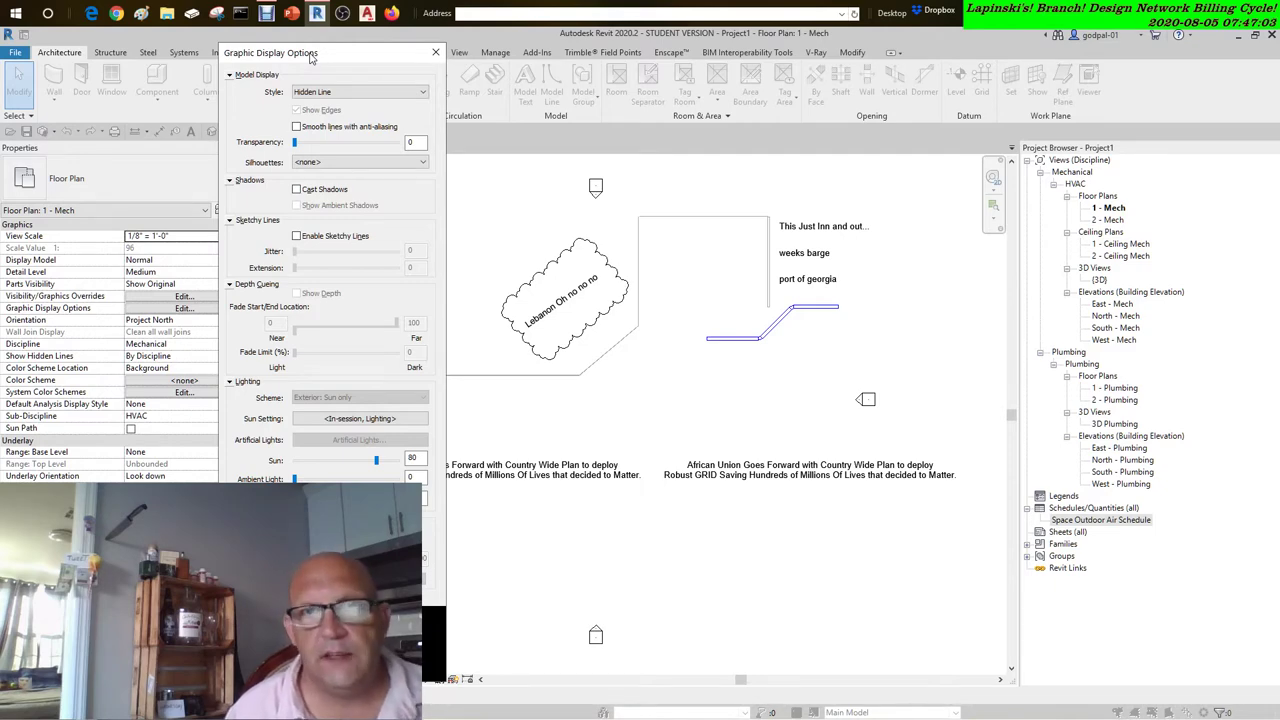
left_click_drag(310, 58, 137, 50)
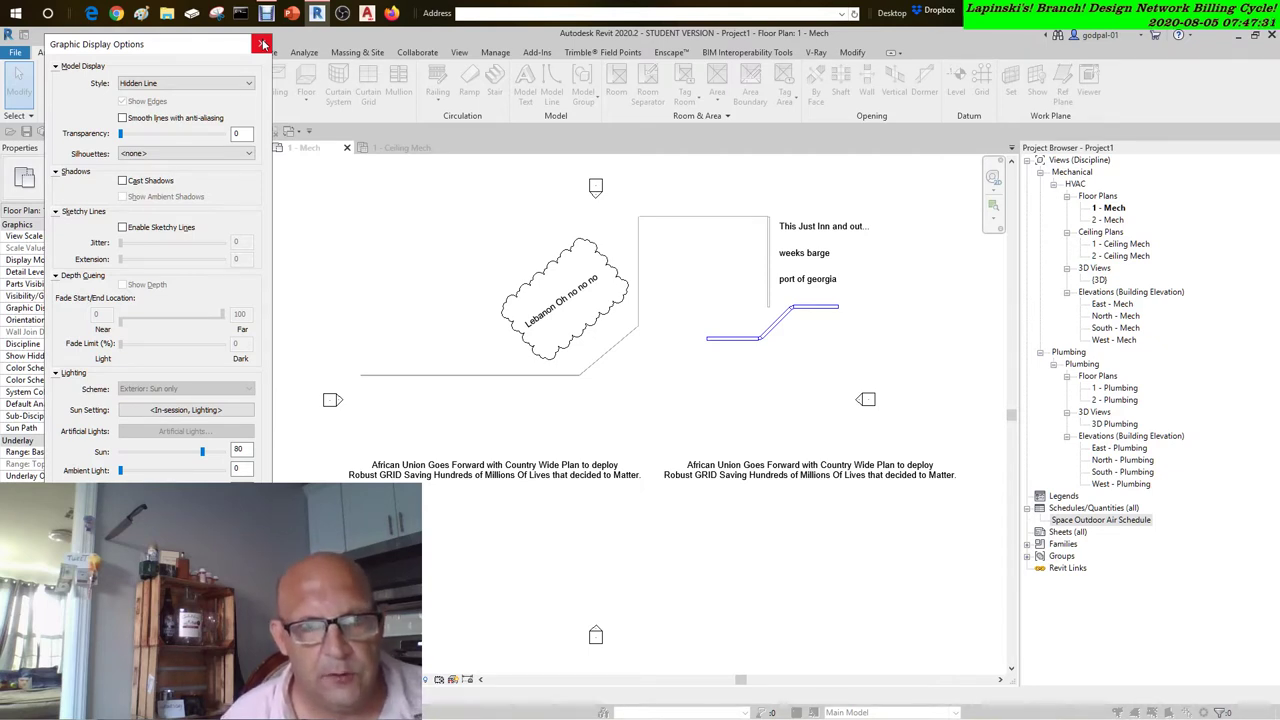
Close Graphic Display Options to review the 1 - Mech plan's revision cloud and text notes
left_click(263, 44)
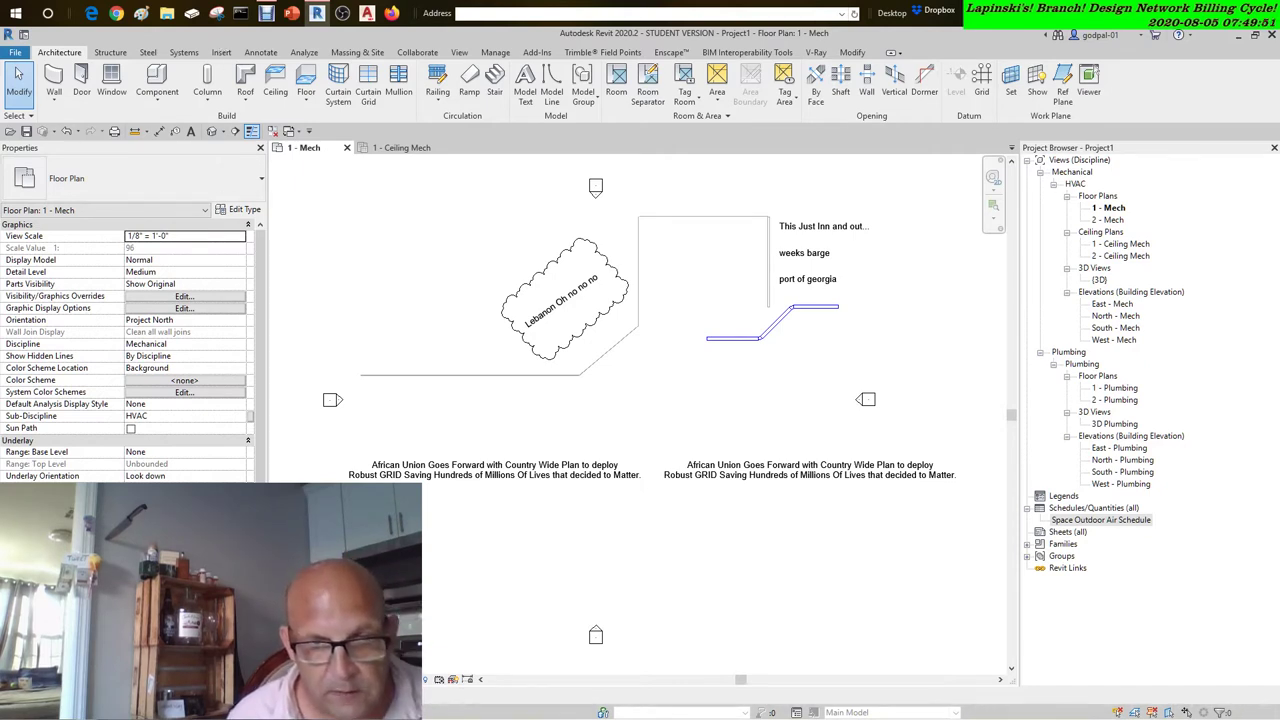
Reopen Graphic Display Options for the 1 - Mech plan from the visual style menu
left_click(408, 679)
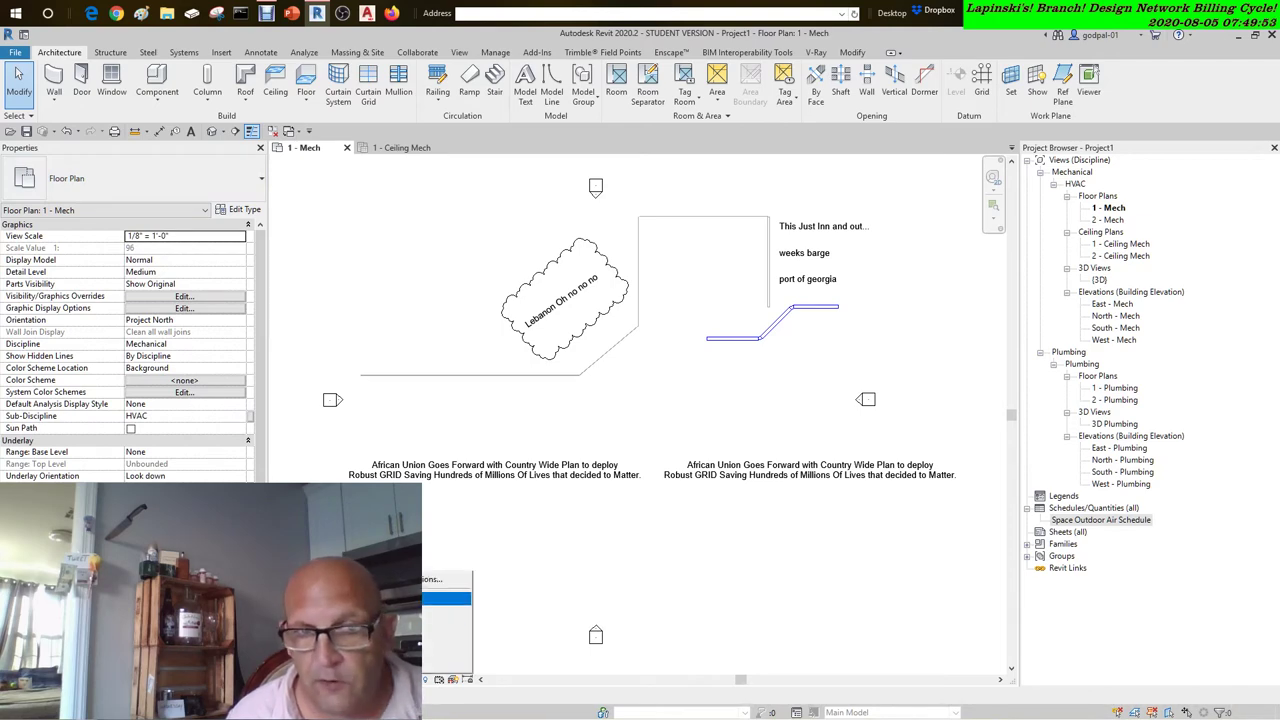
left_click(445, 579)
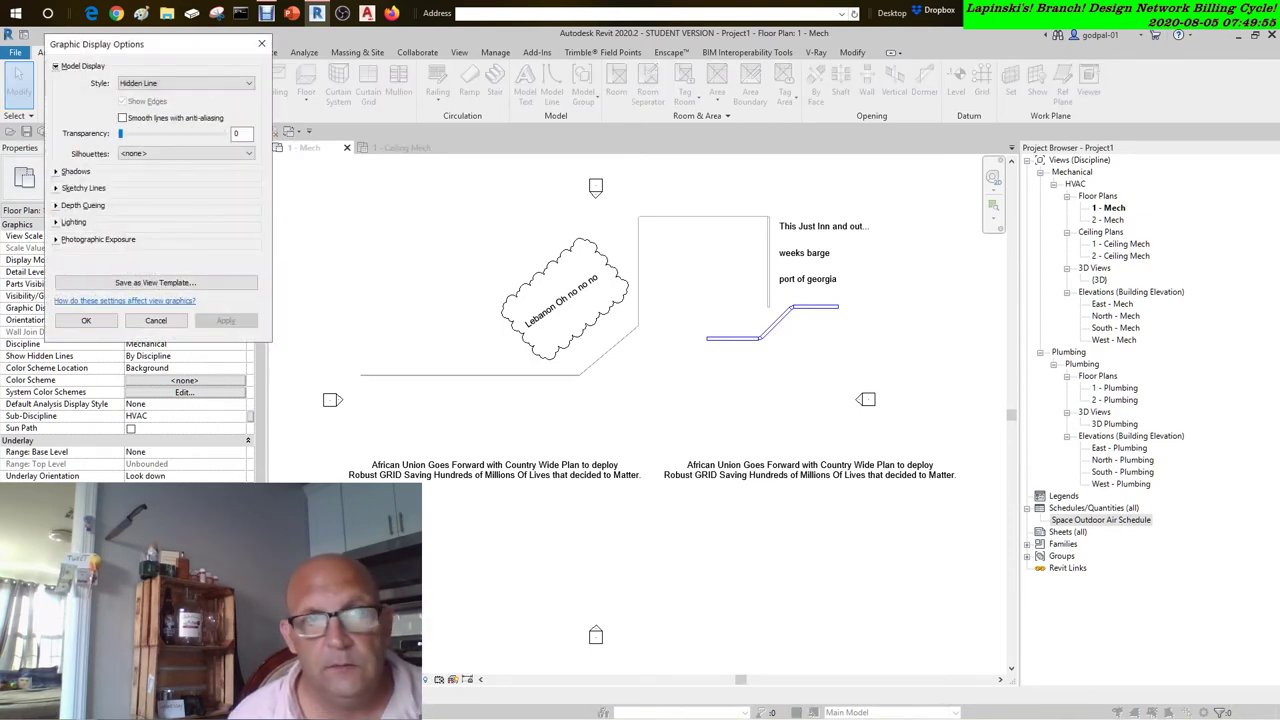
left_click_drag(140, 52, 473, 175)
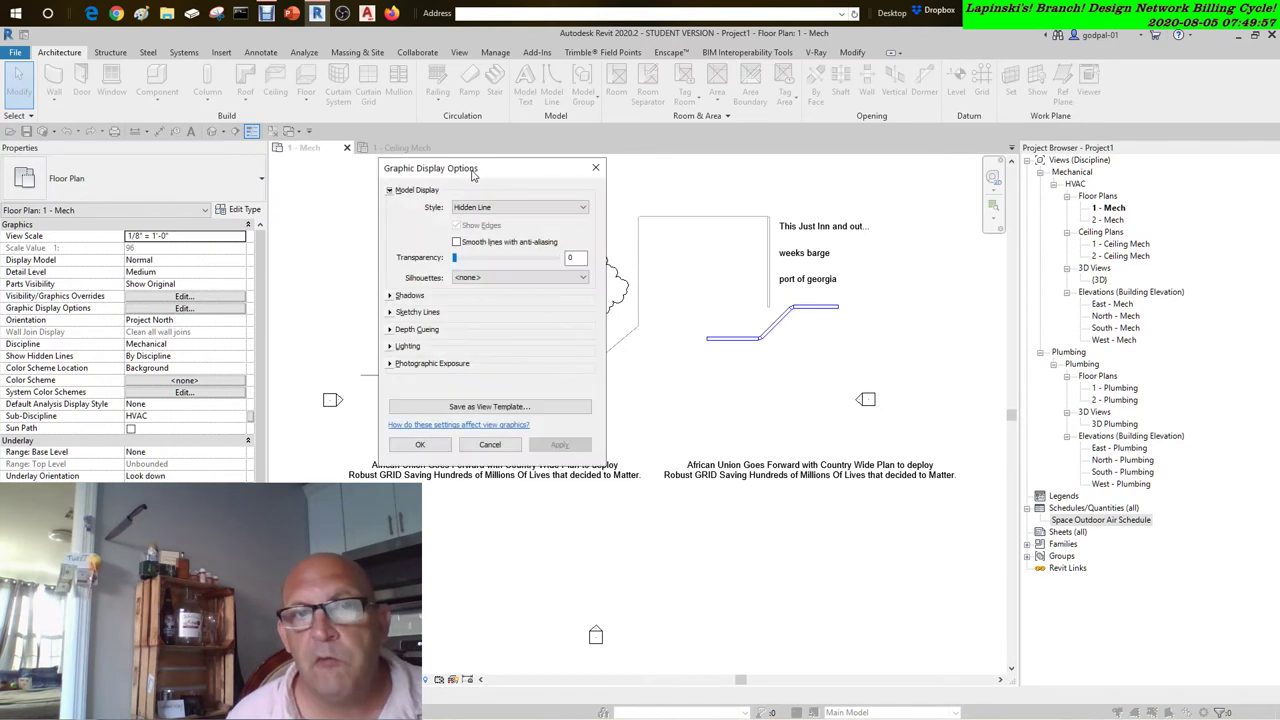
Expand the Photographic Exposure, Lighting, Depth Cueing, Sketchy Lines and Shadows sections
left_click(391, 364)
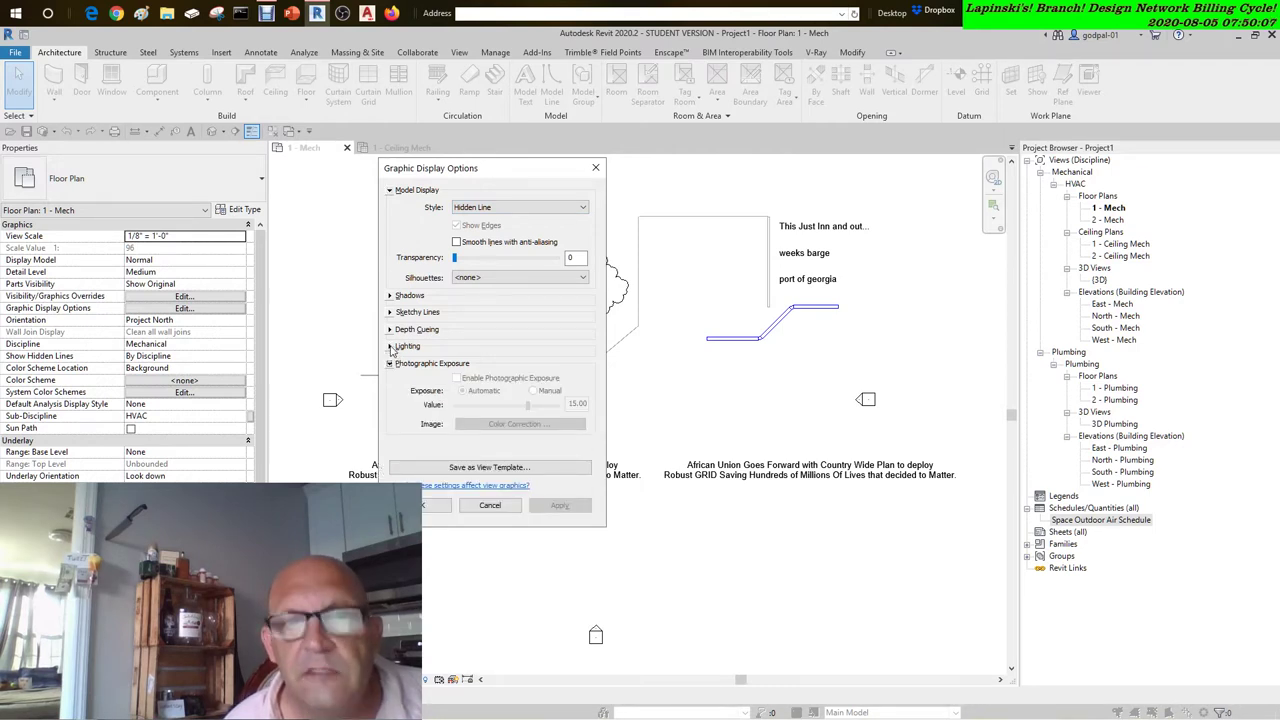
left_click(392, 349)
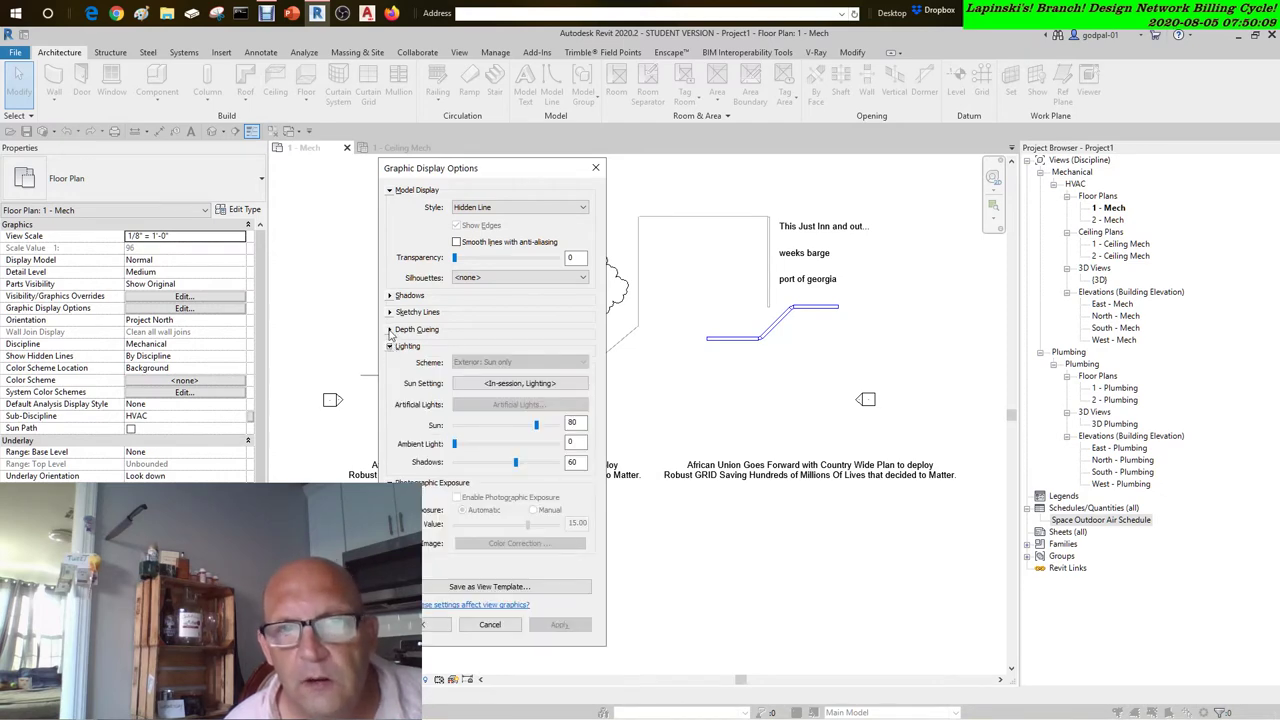
left_click(390, 330)
left_click(390, 312)
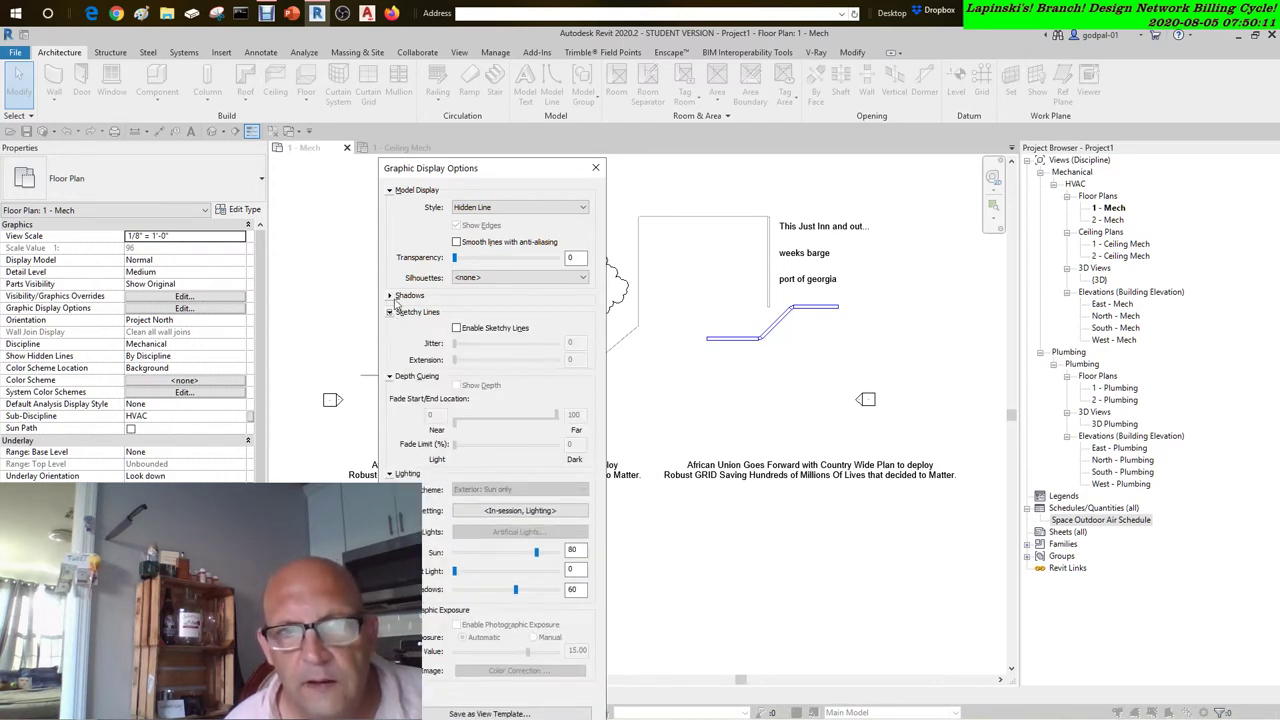
mouse_move(426, 179)
left_mouse_down()
mouse_move(380, 95)
mouse_move(315, 59)
left_mouse_up()
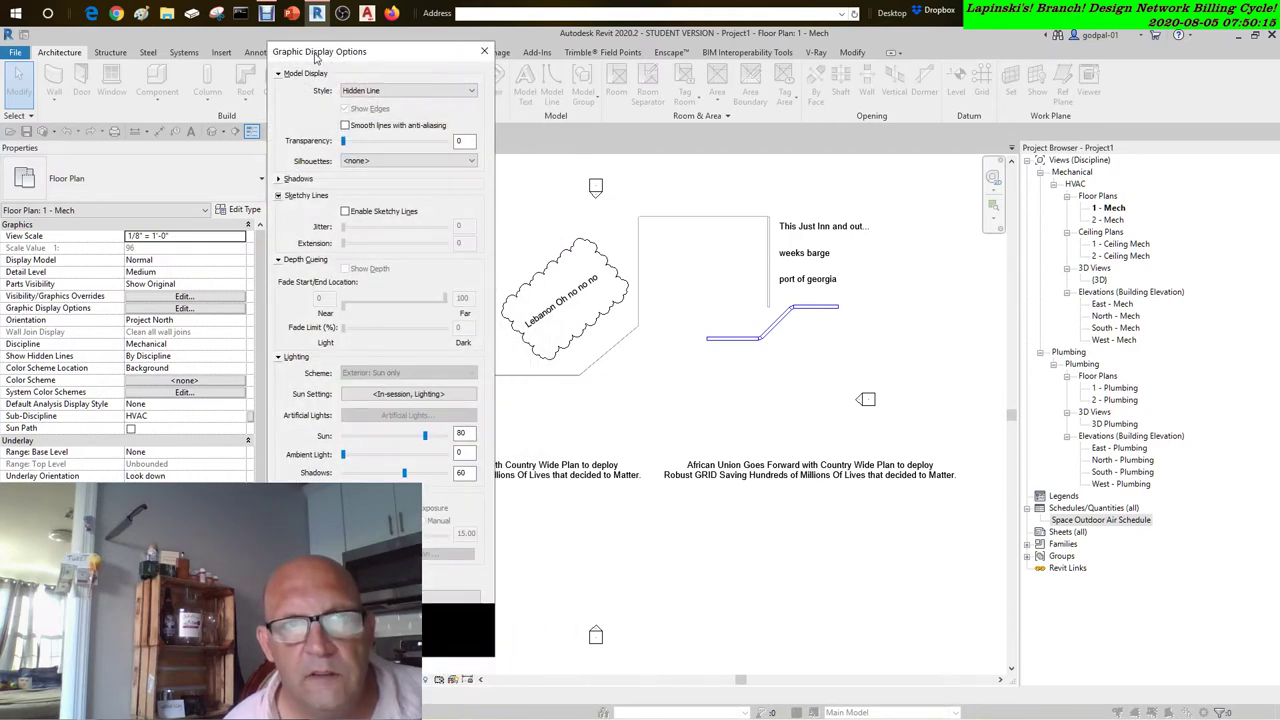
left_click(279, 179)
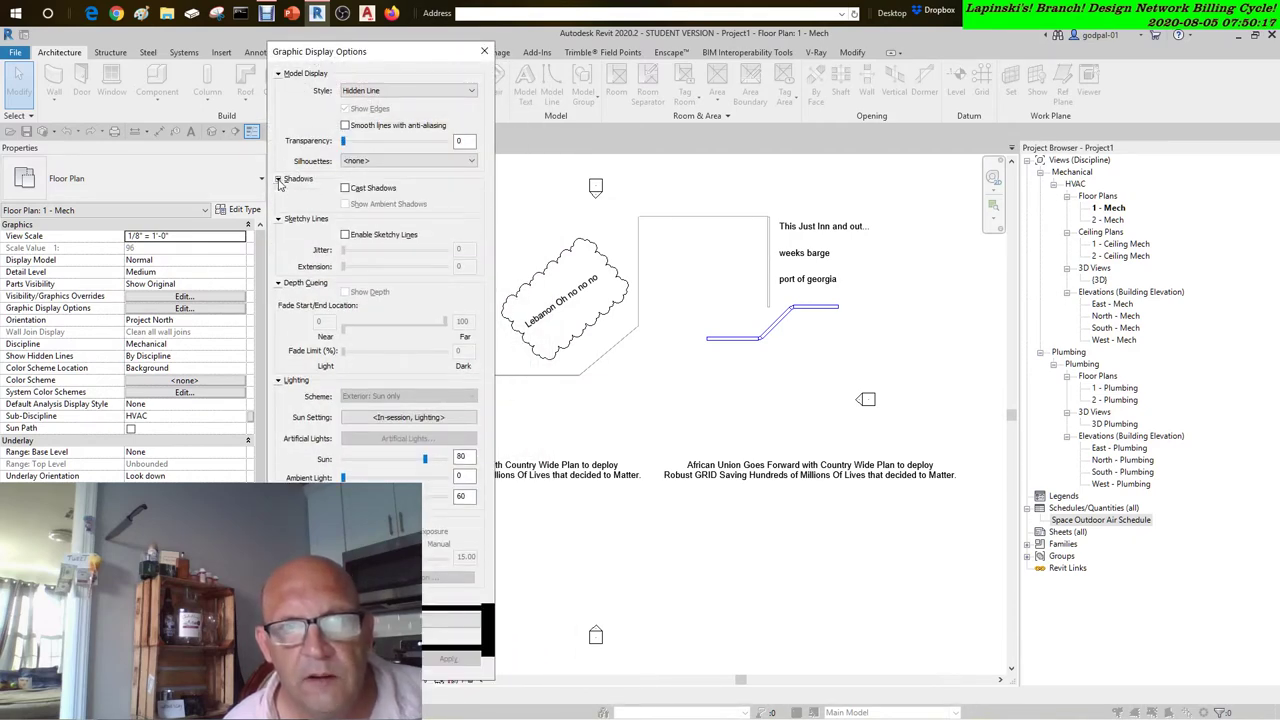
left_click_drag(317, 50, 321, 36)
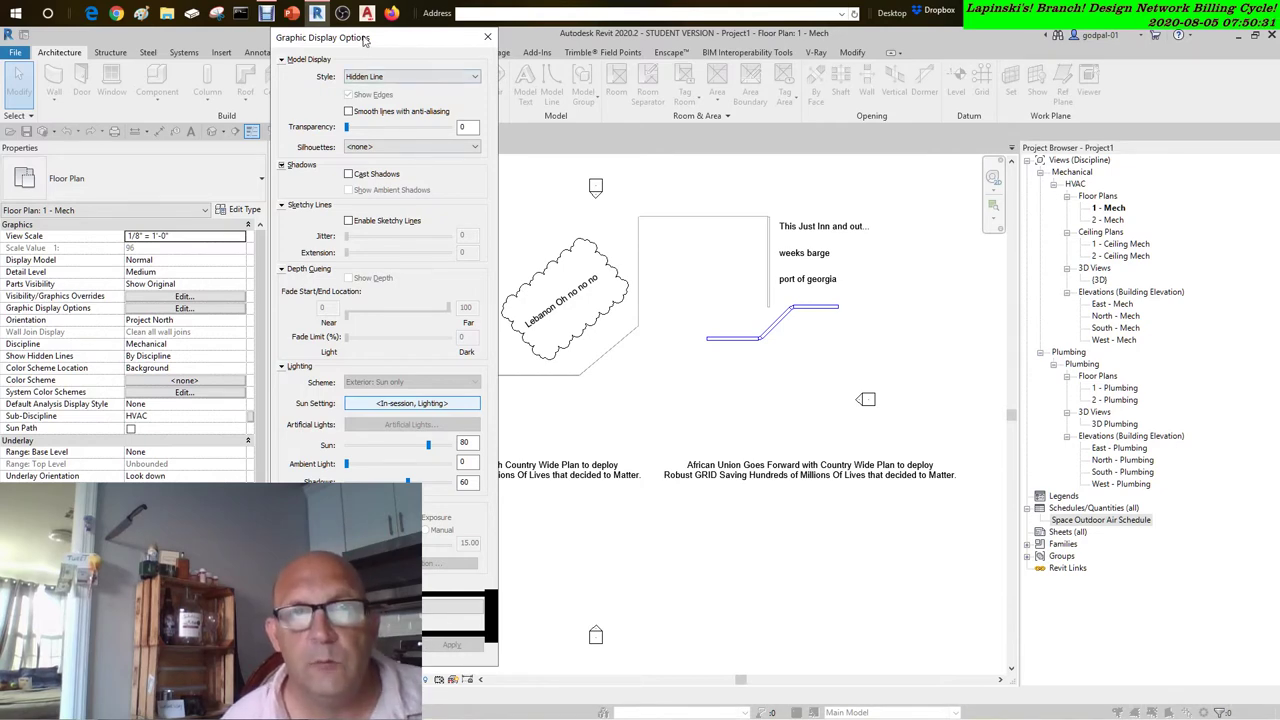
Drag the Graphic Display Options dialog to the far left, clearing the floor plan
left_click_drag(365, 40, 162, 66)
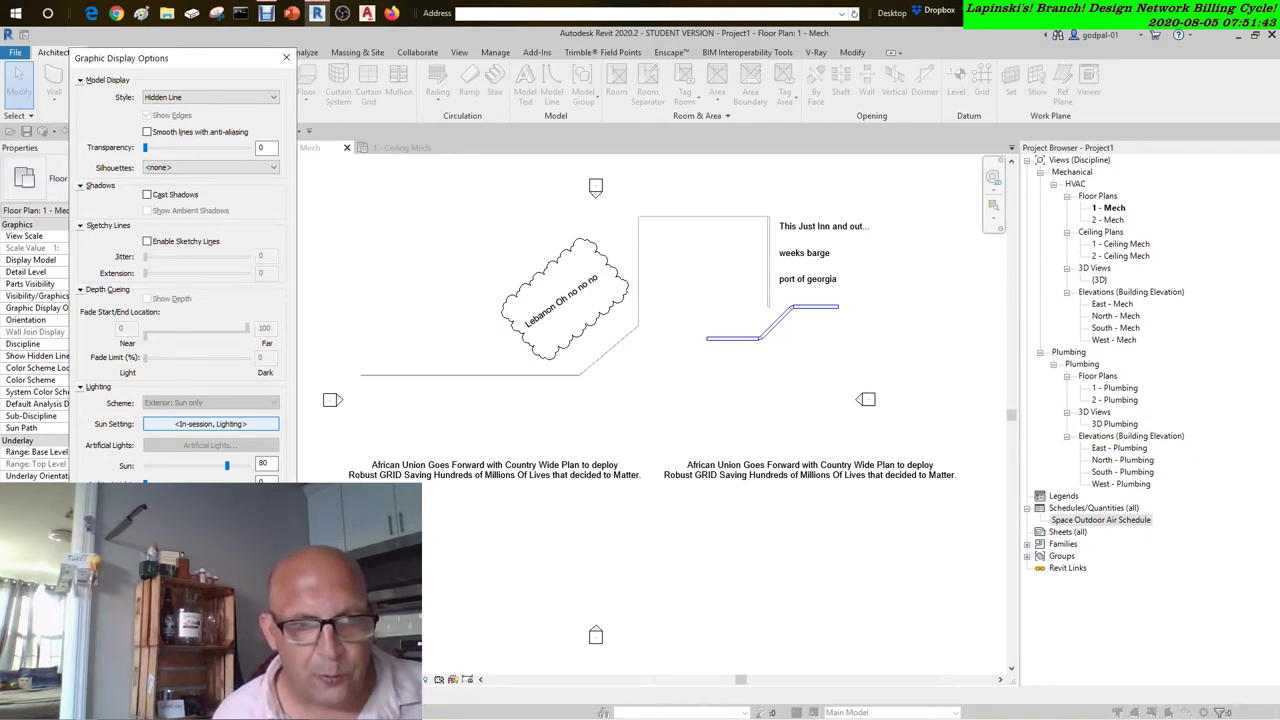
Dismiss Graphic Display Options with Esc, returning to the 1 - Mech floor plan
key("Escape")
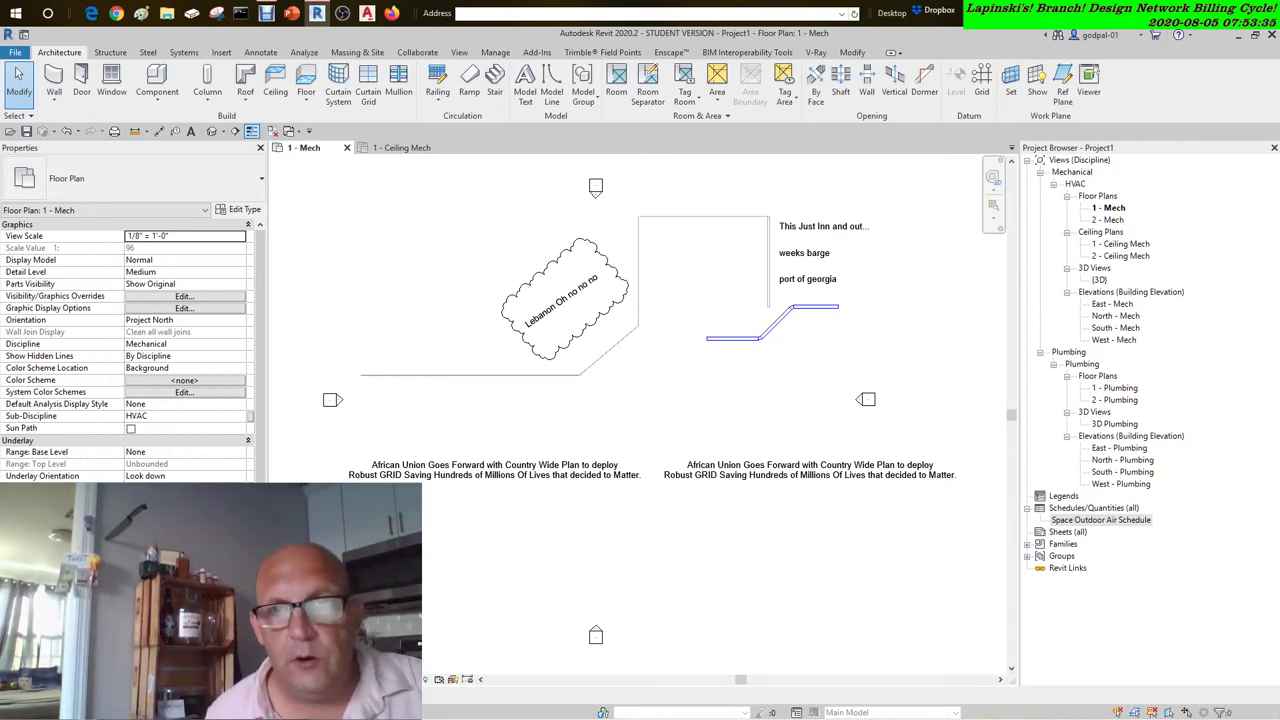
Open 07 MEP Commerical.rvt from C:\AAMS_RME 2015\Chapter07, starting its upgrade
left_click(16, 54)
mouse_move(40, 150)
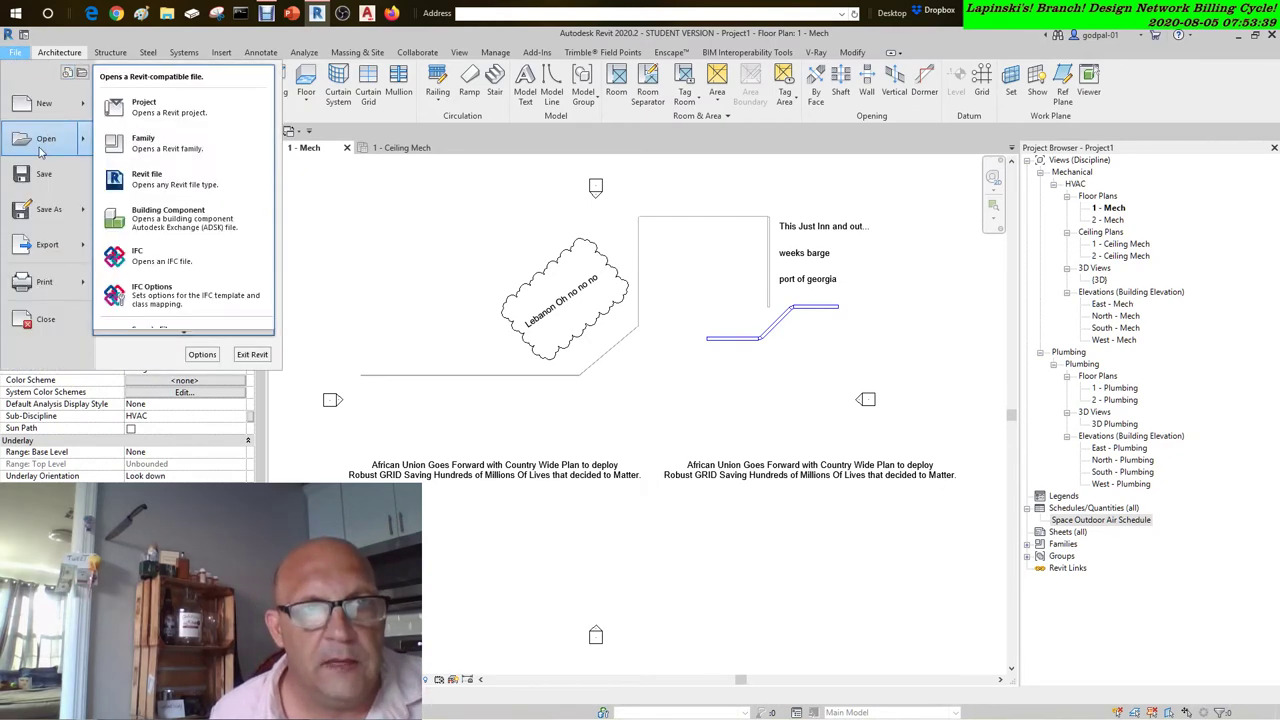
left_click(144, 106)
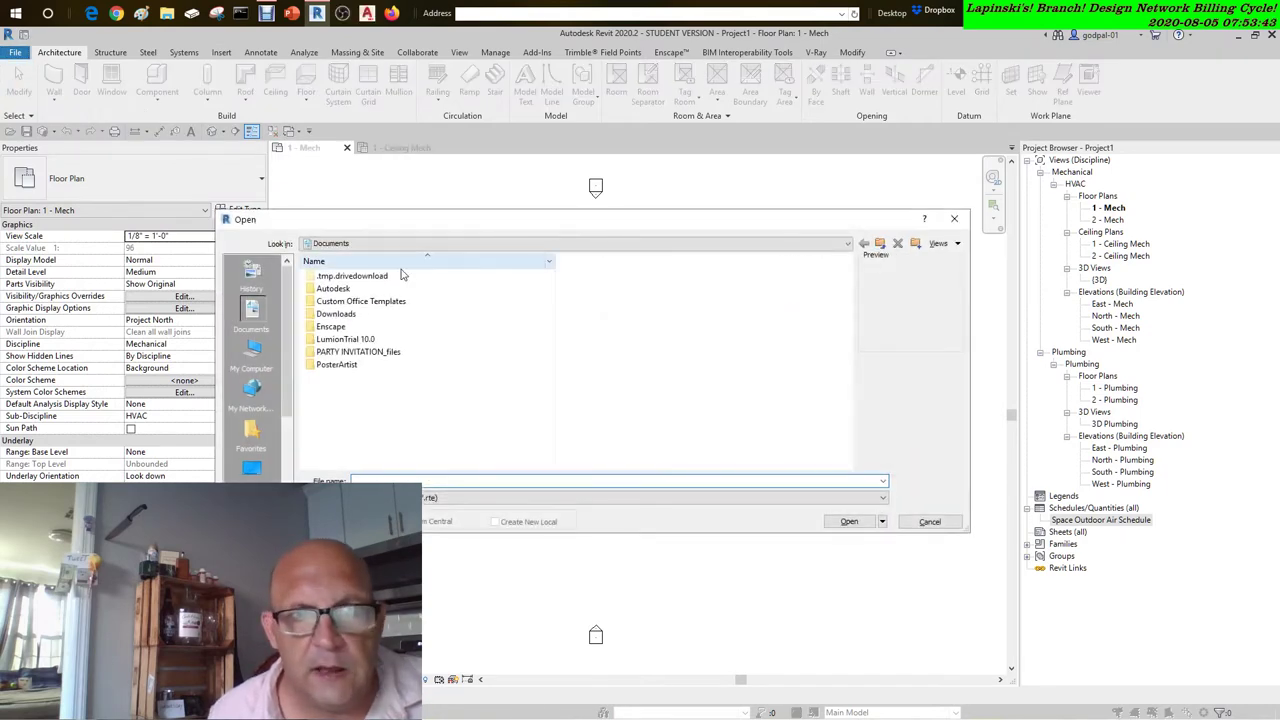
left_click(848, 243)
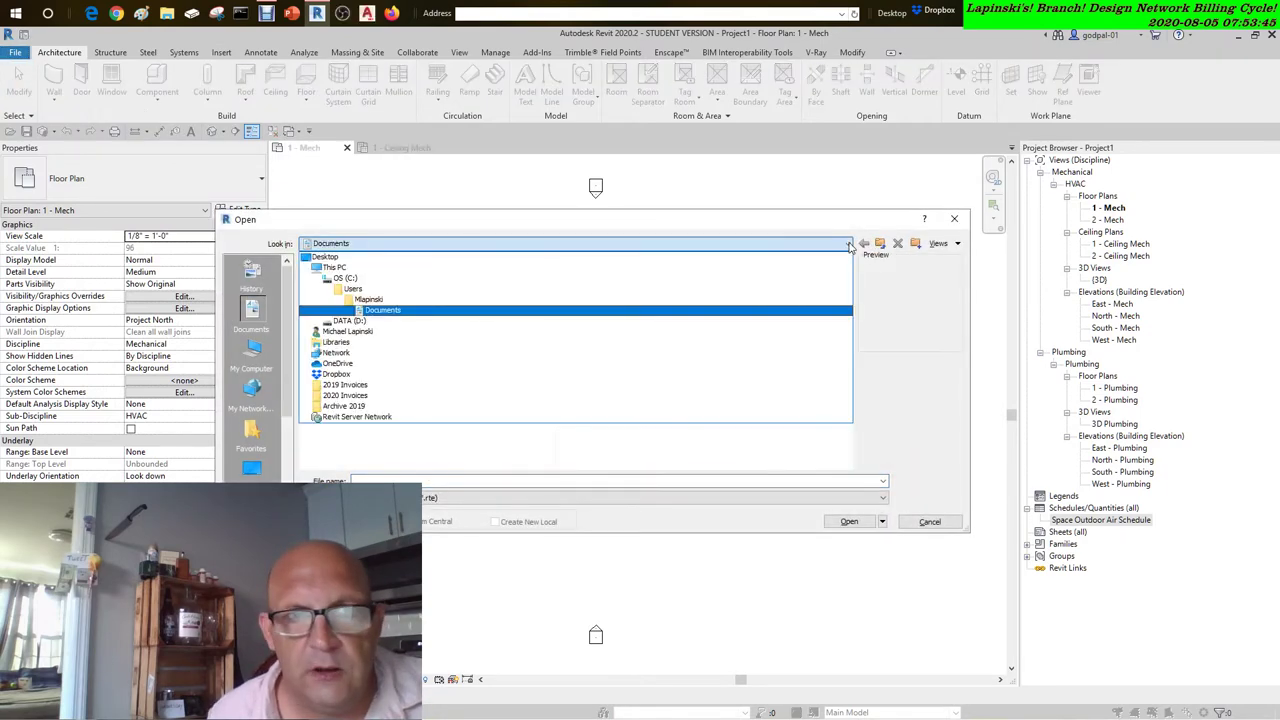
left_click(341, 279)
double_click(341, 279)
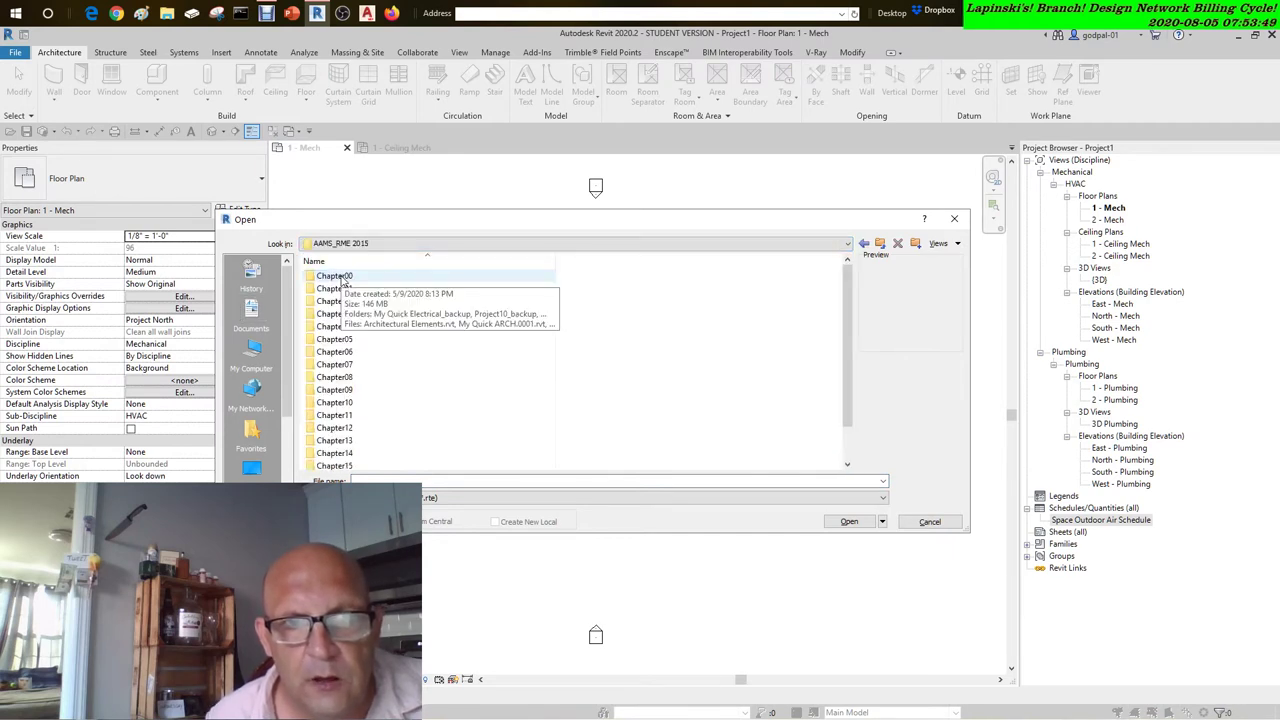
double_click(338, 366)
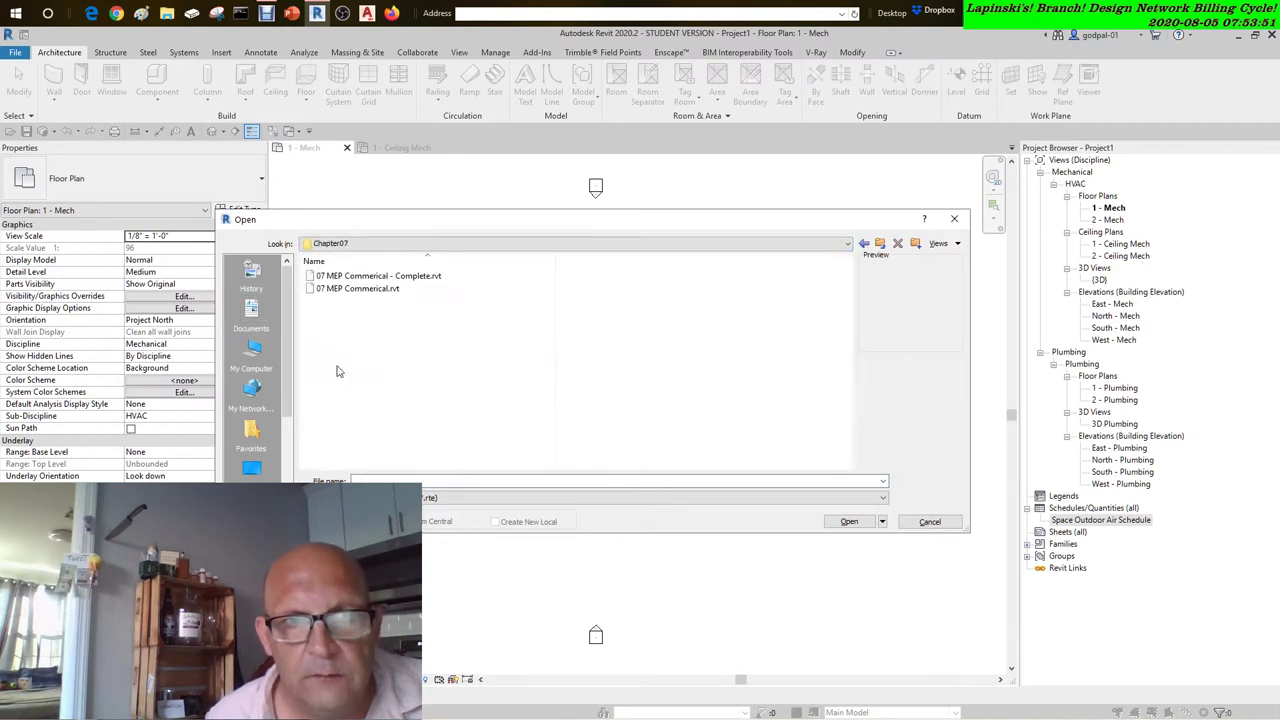
left_click(345, 289)
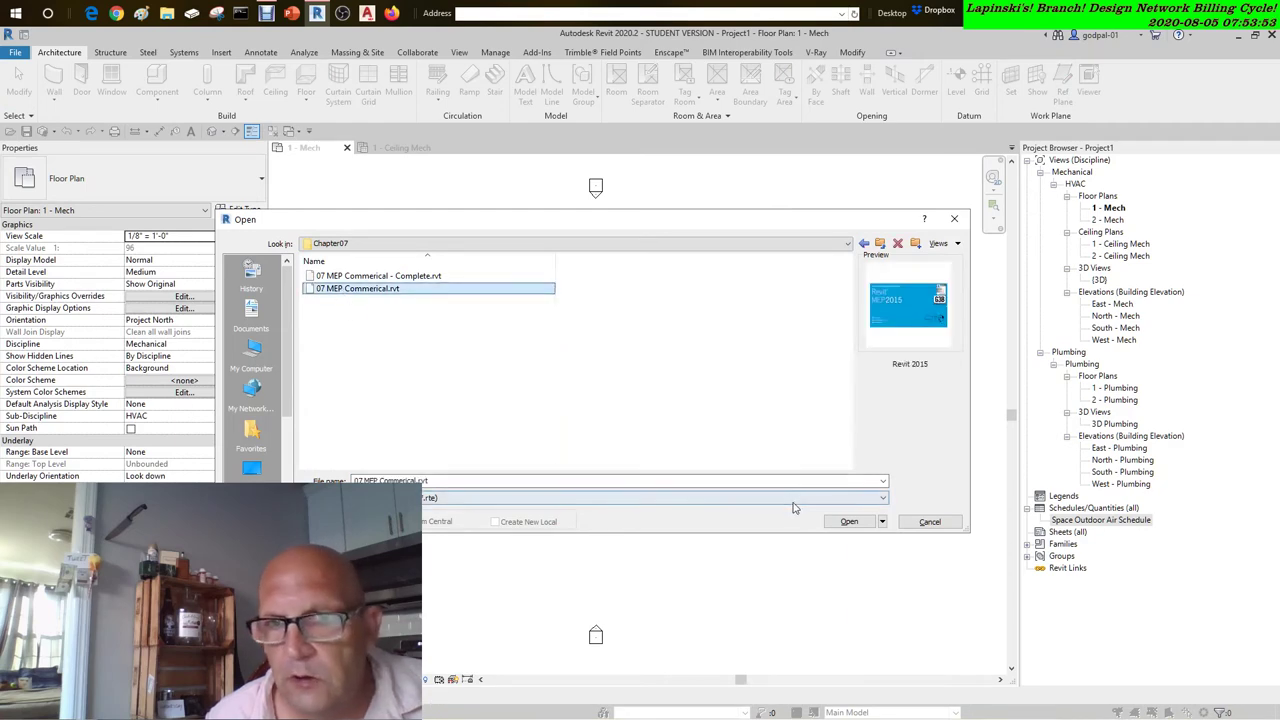
left_click(843, 522)
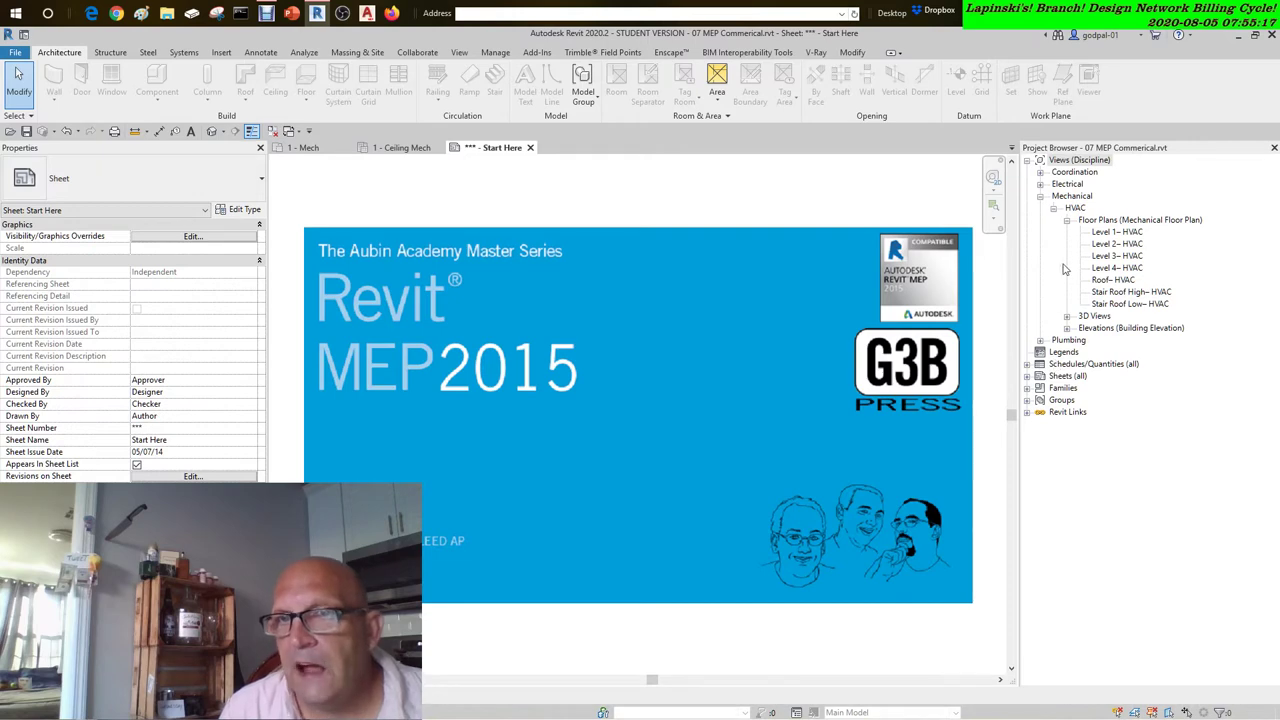
Open Level 1 – HVAC, show the QAT above the ribbon, open Default 3D View, expand Revit Links
double_click(1100, 234)
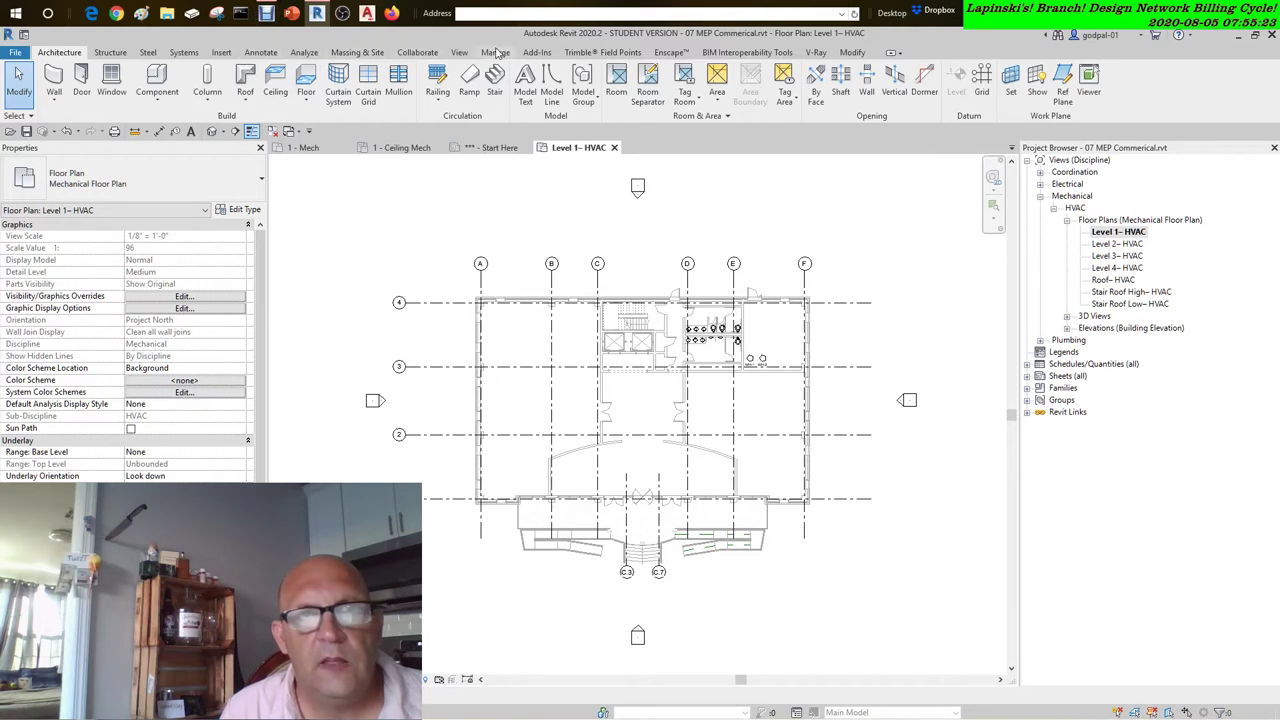
right_click(410, 134)
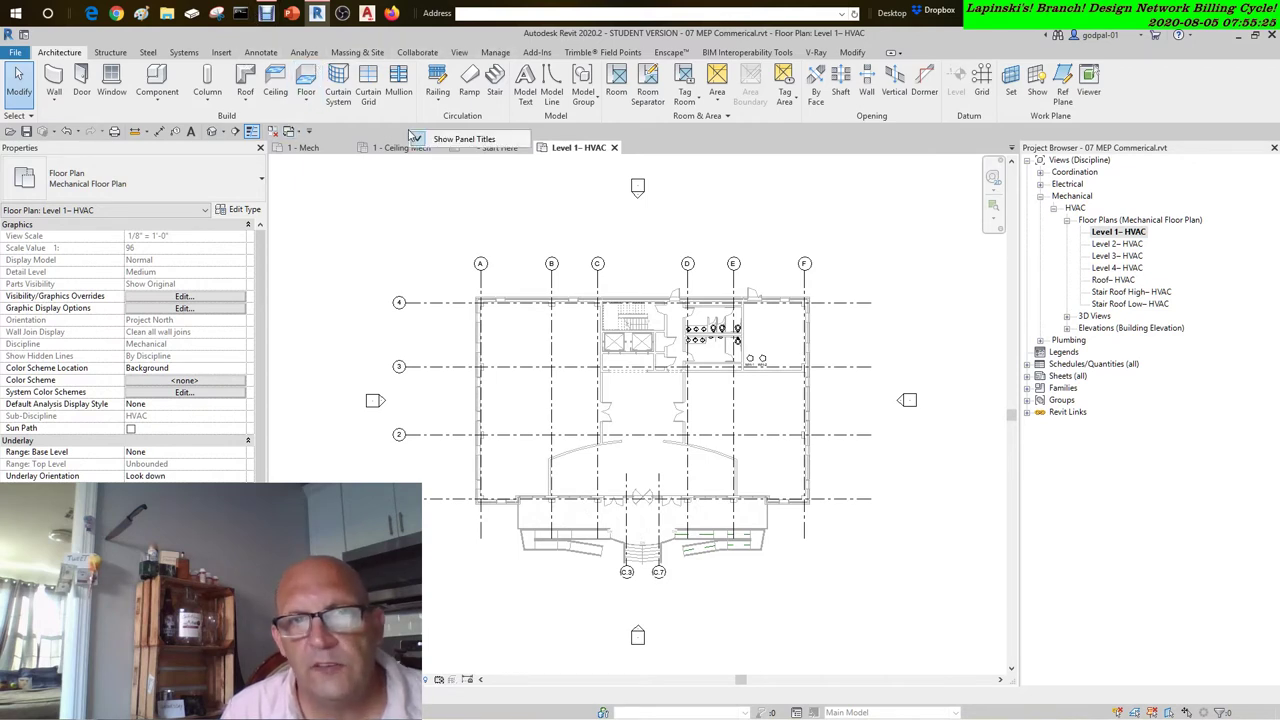
left_click(310, 132)
left_click(310, 132)
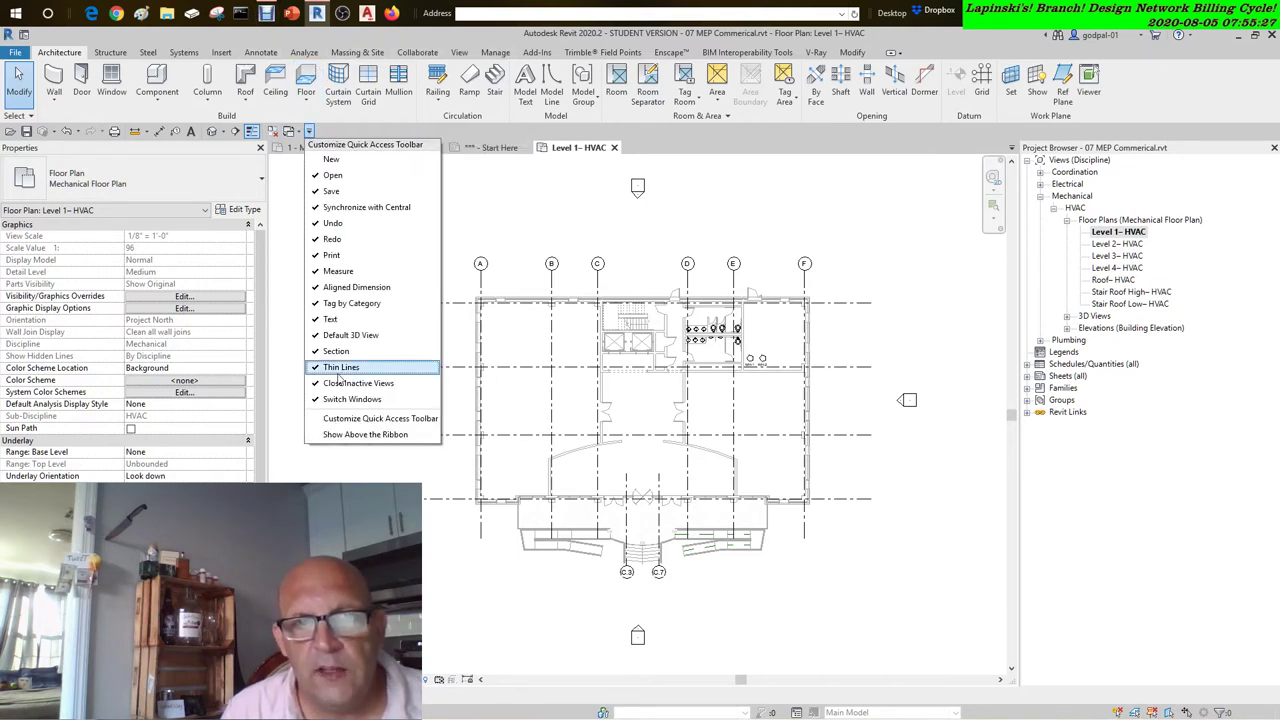
left_click(340, 434)
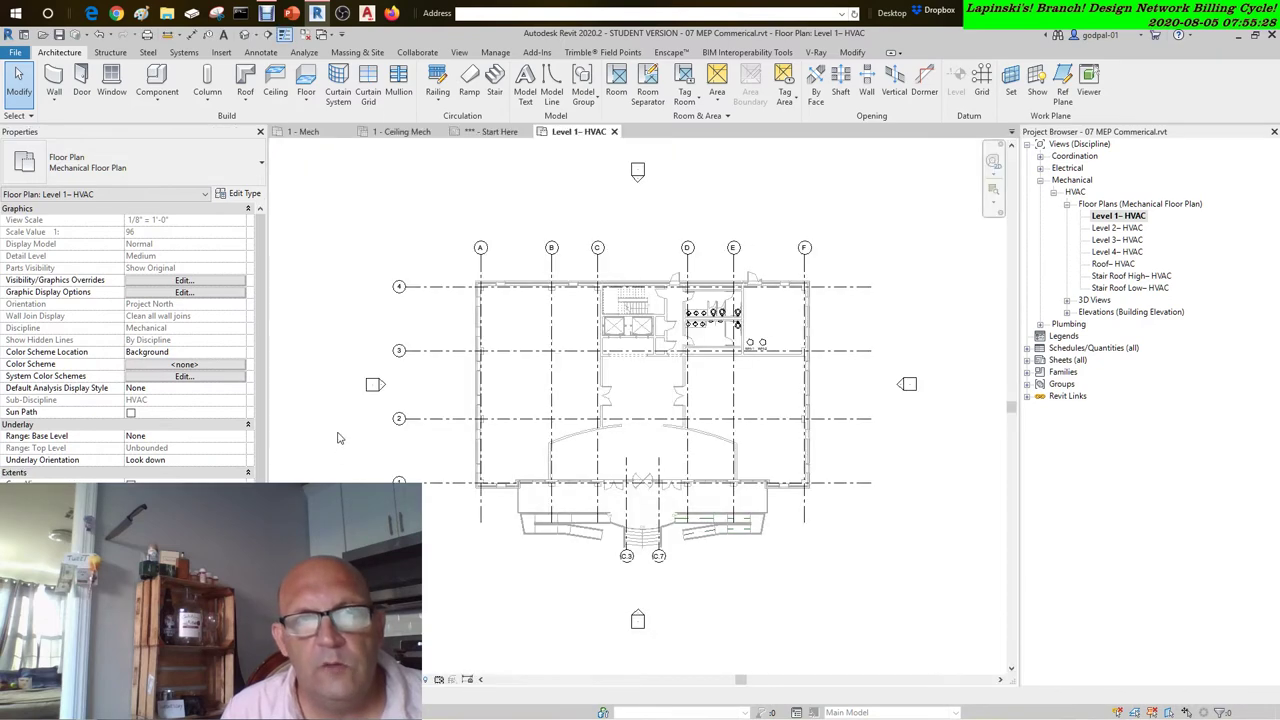
left_click(245, 35)
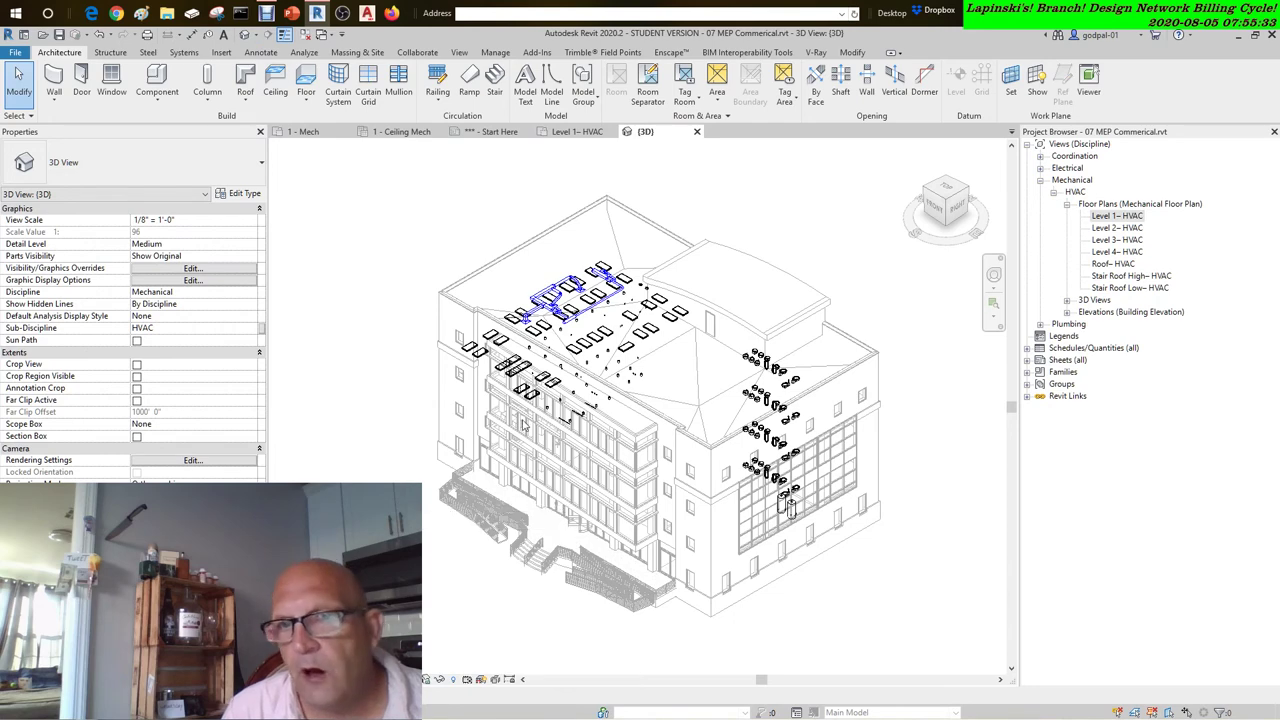
left_click(1028, 396)
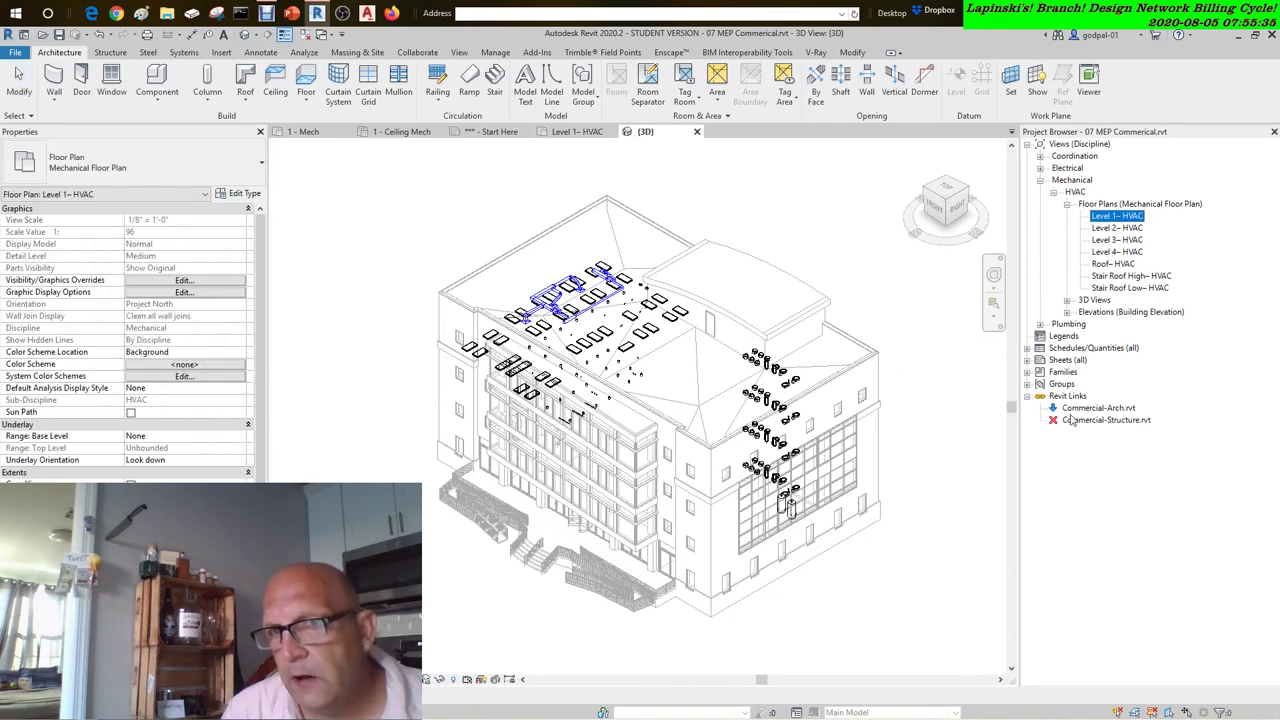
Select the Commercial-Arch.rvt and Commercial-Structure.rvt links to inspect their properties
left_click(1072, 409)
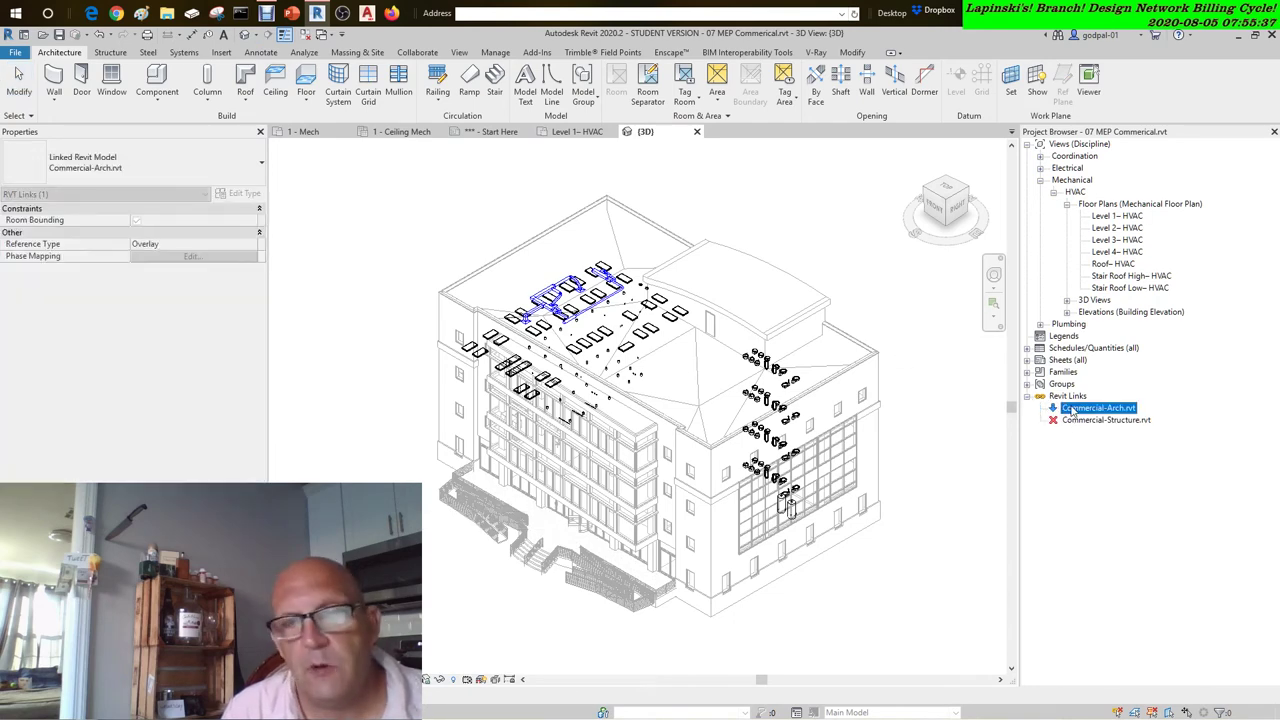
left_click(1076, 421)
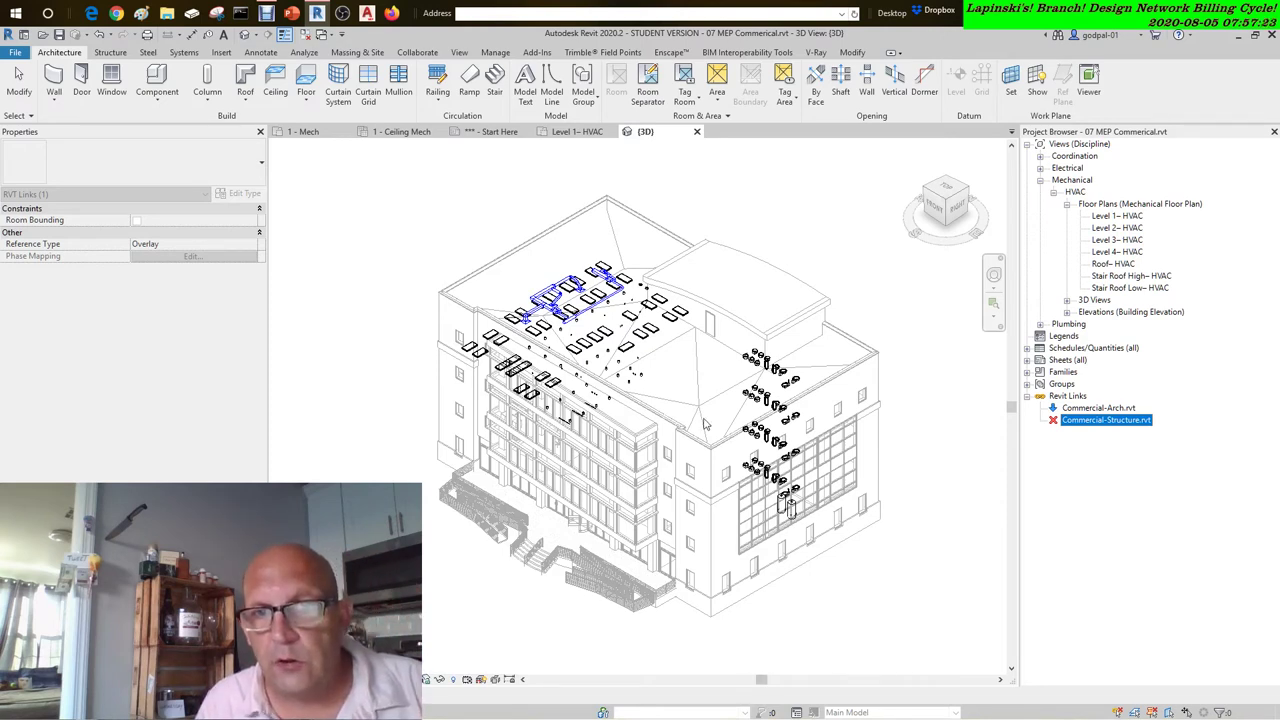
Deselect the links, then orbit and zoom toward the rooftop ductwork and diffusers
left_click(711, 561)
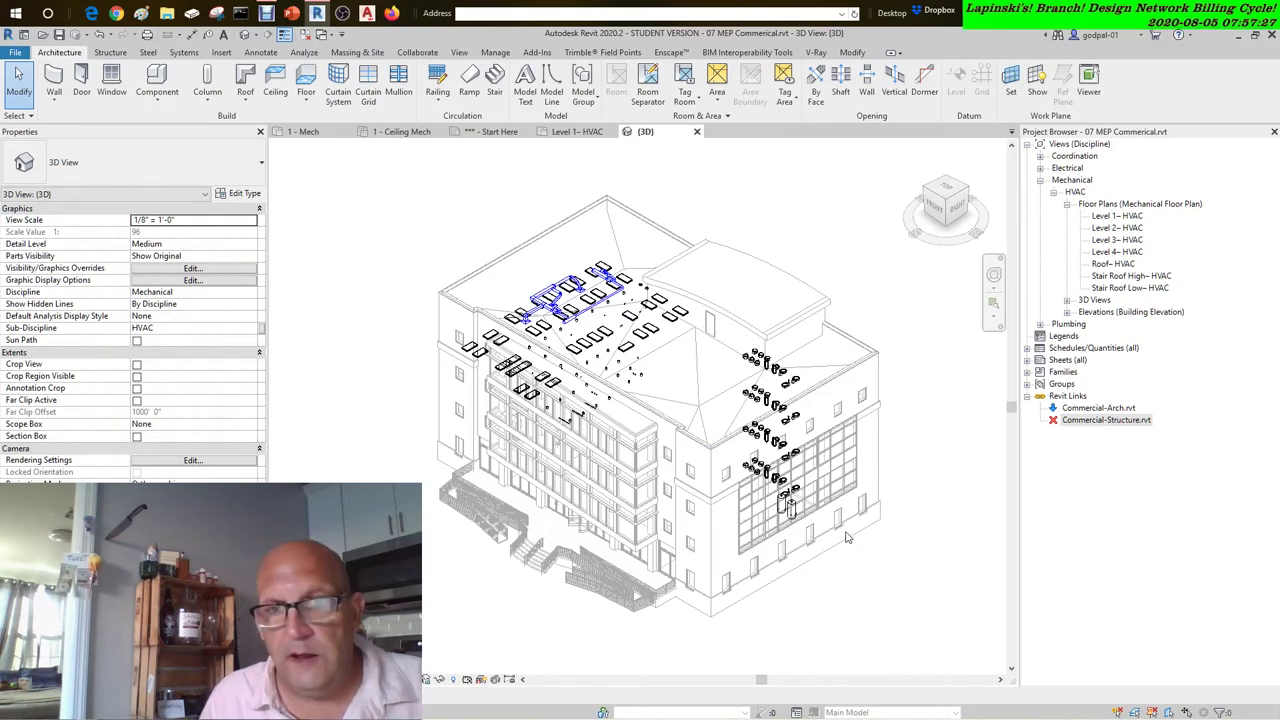
middle_click_drag(847, 538, 824, 475, "shift")
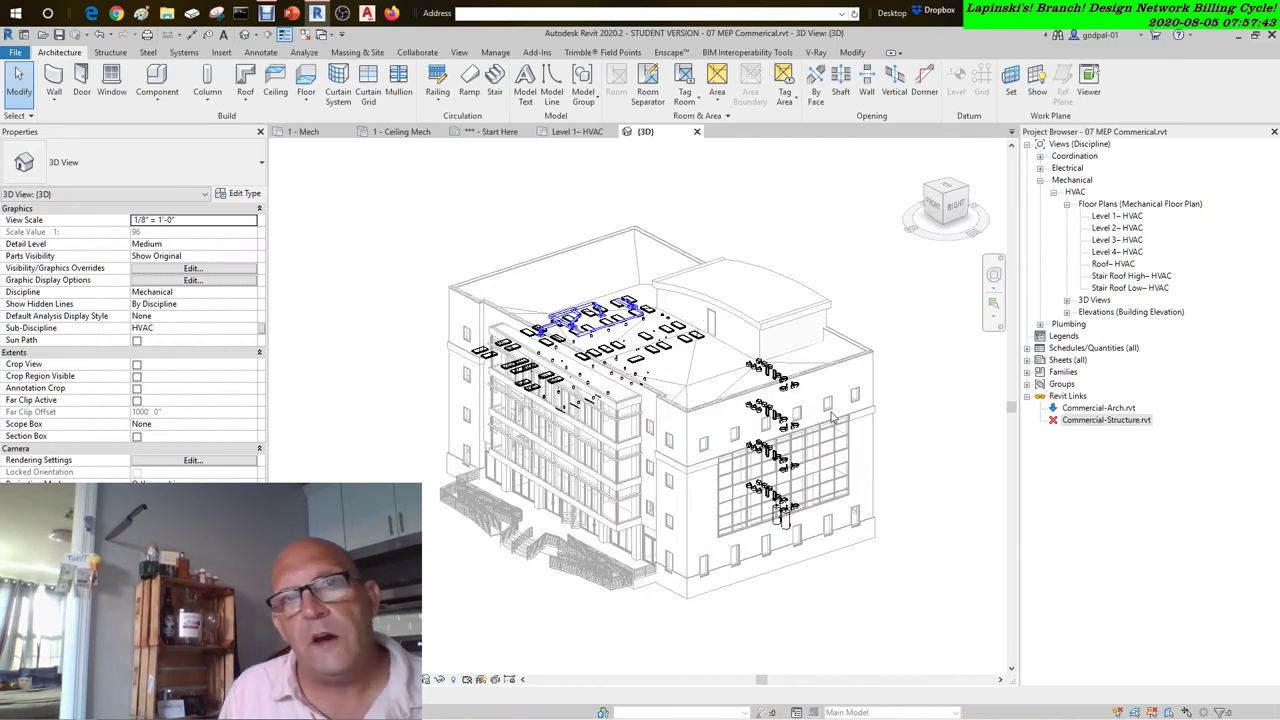
scroll(621, 360, "up", 6)
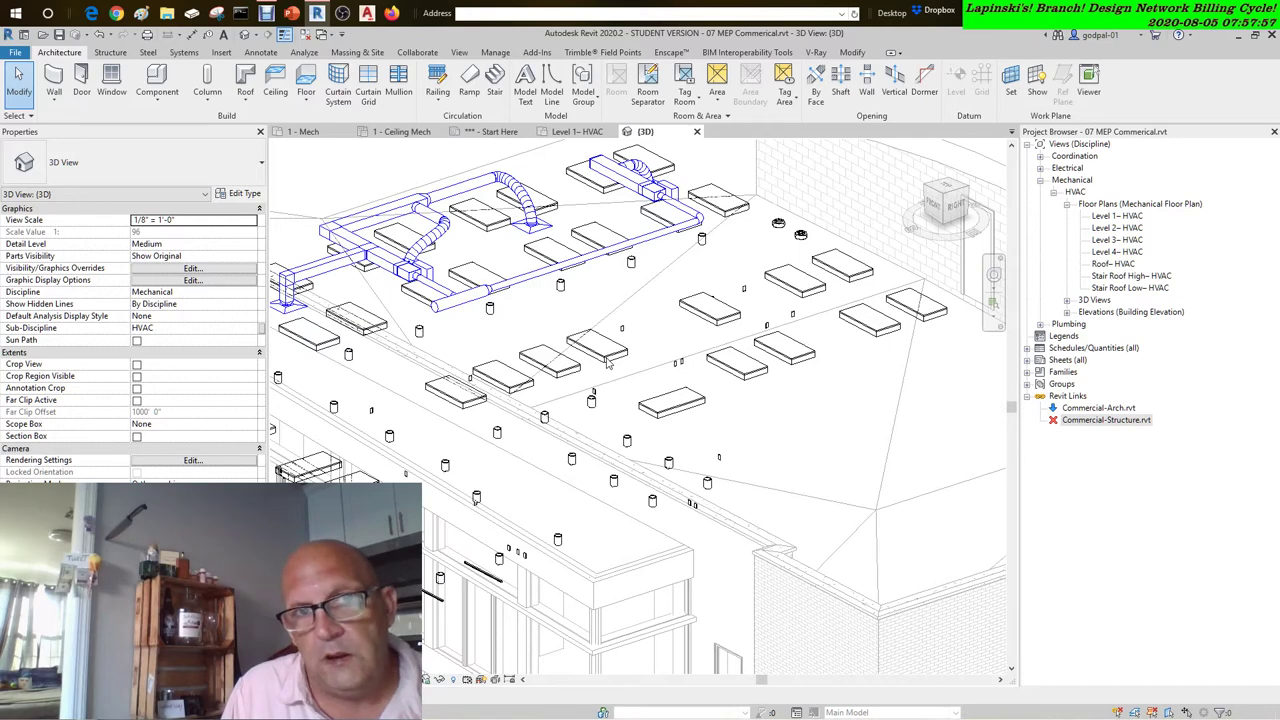
Zoom and pan the 3D view onto the rooftop duct run and its flexible duct connections
scroll(607, 365, "up", 3)
middle_click_drag(470, 270, 582, 449)
scroll(582, 449, "up", 1)
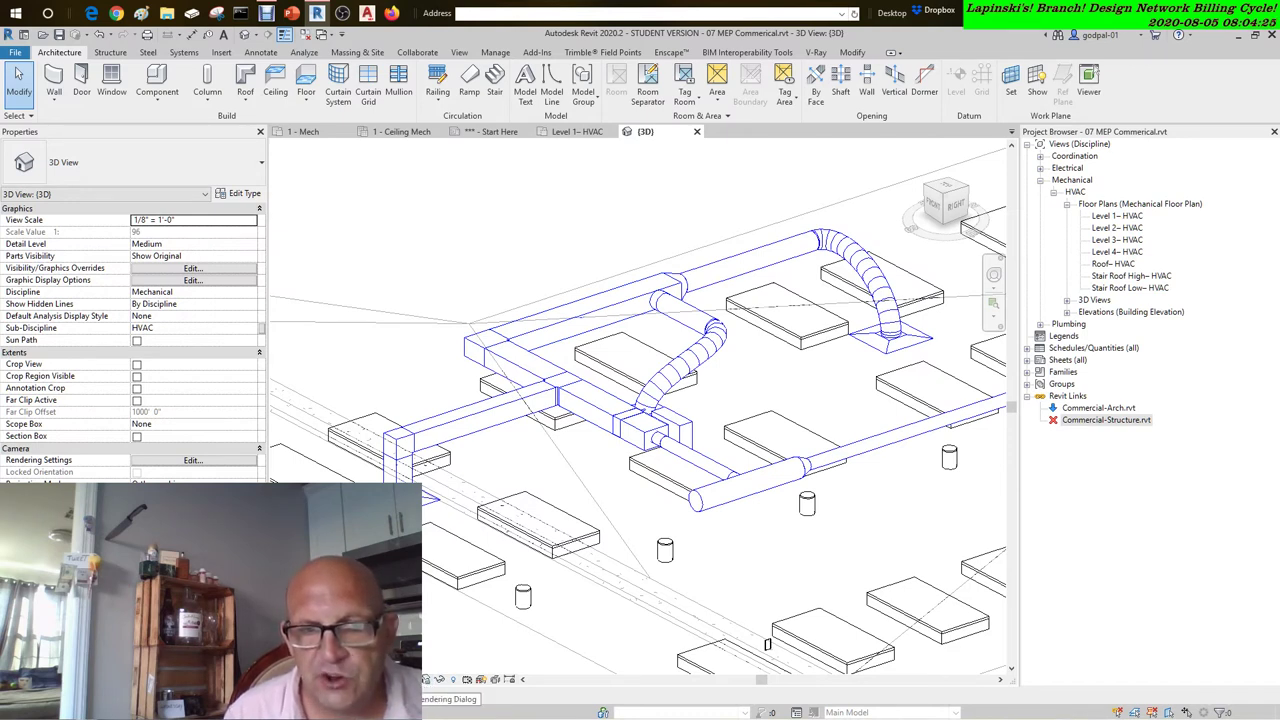
Open the Rendering dialog for the 3D ductwork view with the Render shortcut
key("r")
key("r")
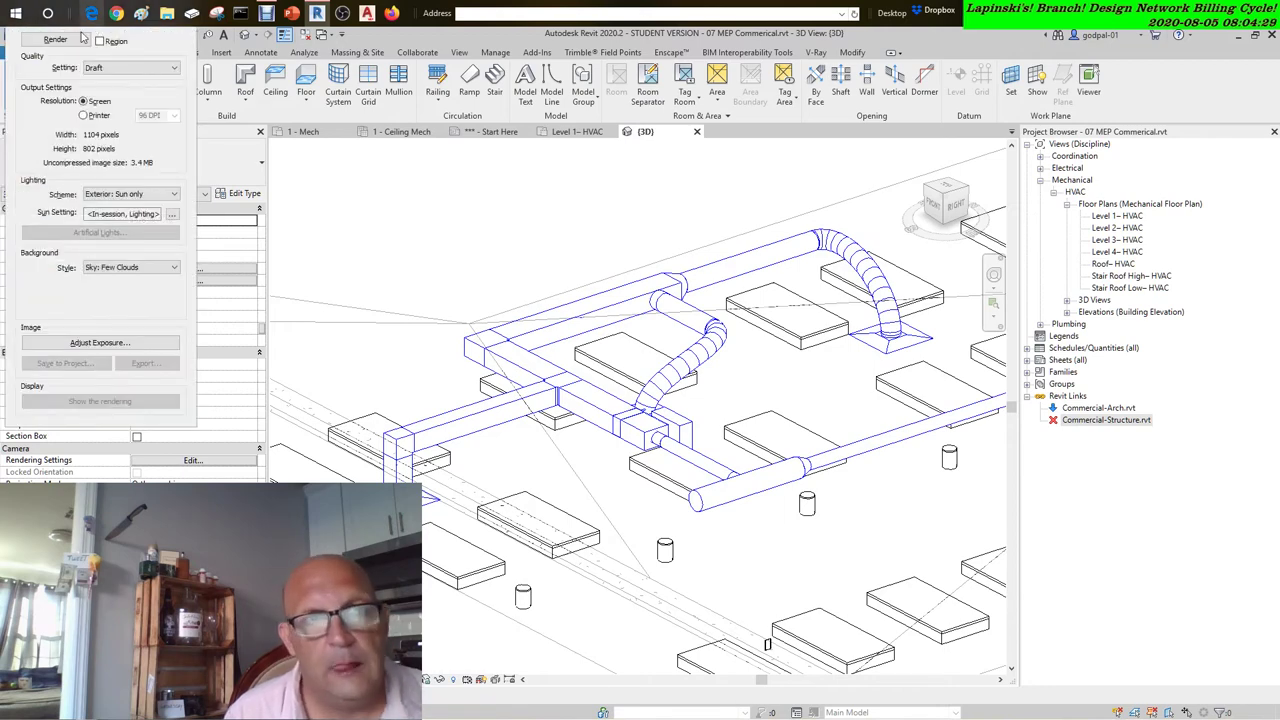
left_click(116, 41)
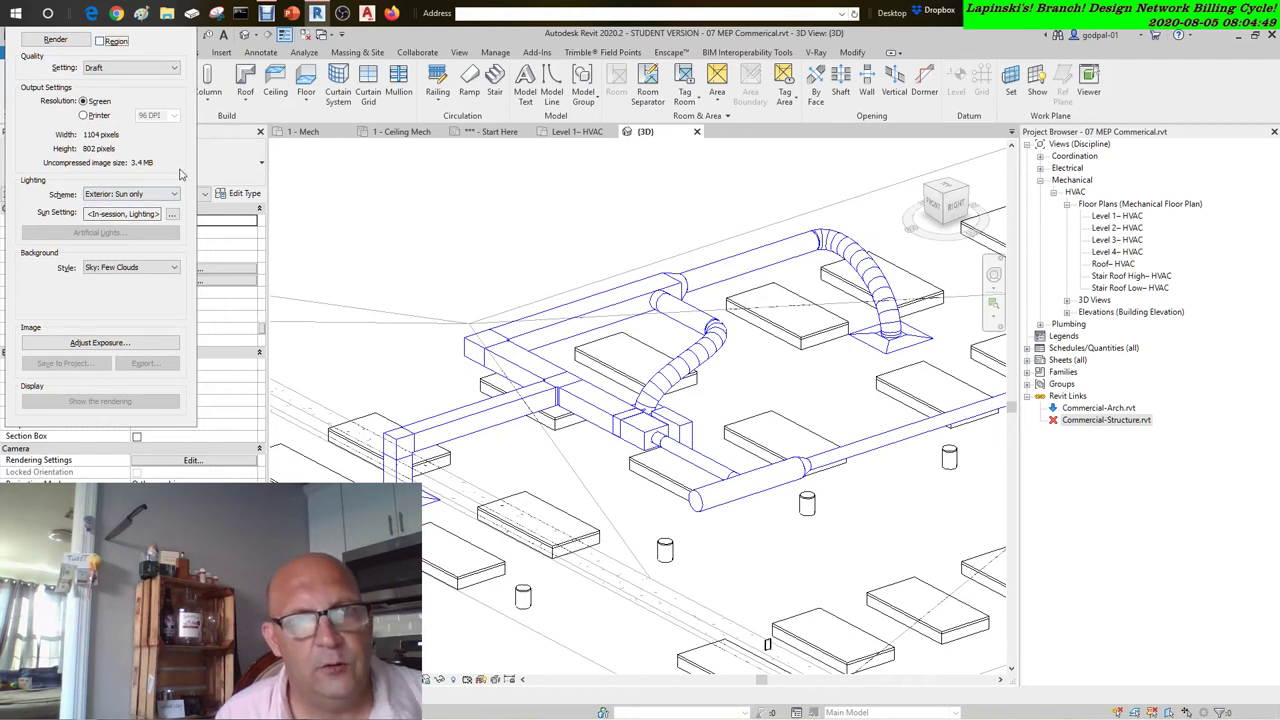
right_click(1030, 22)
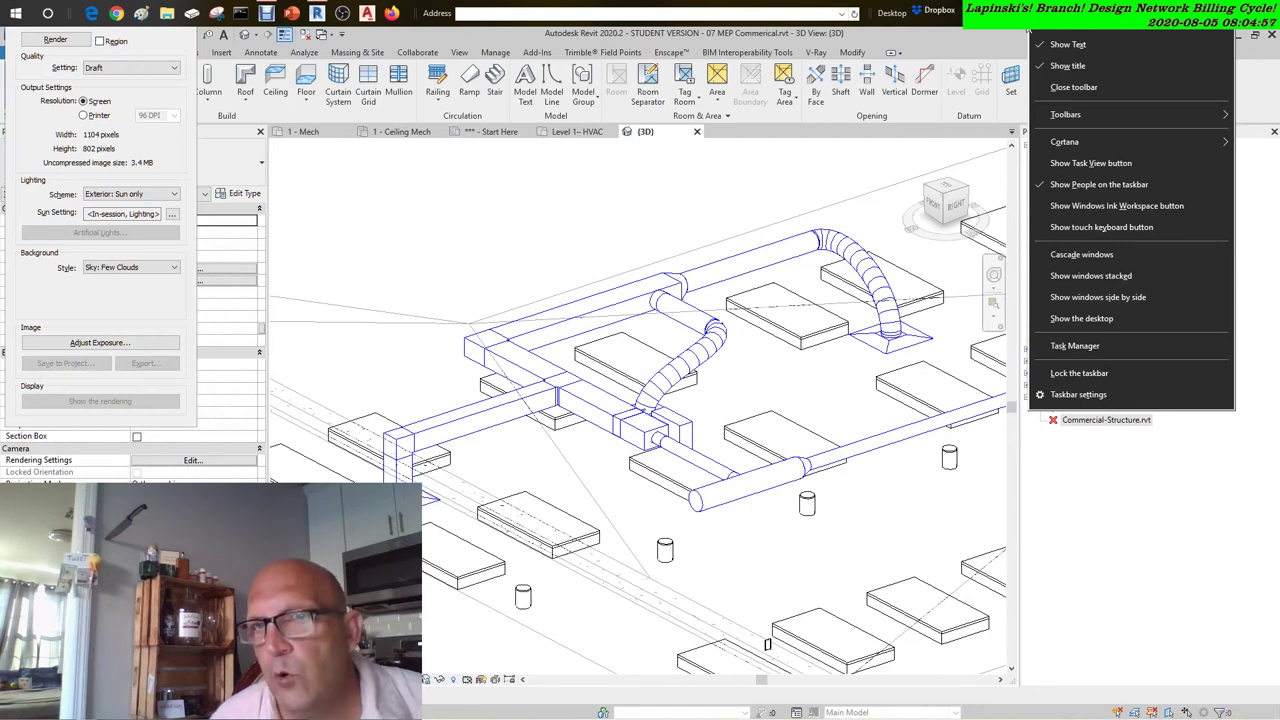
mouse_move(1031, 26)
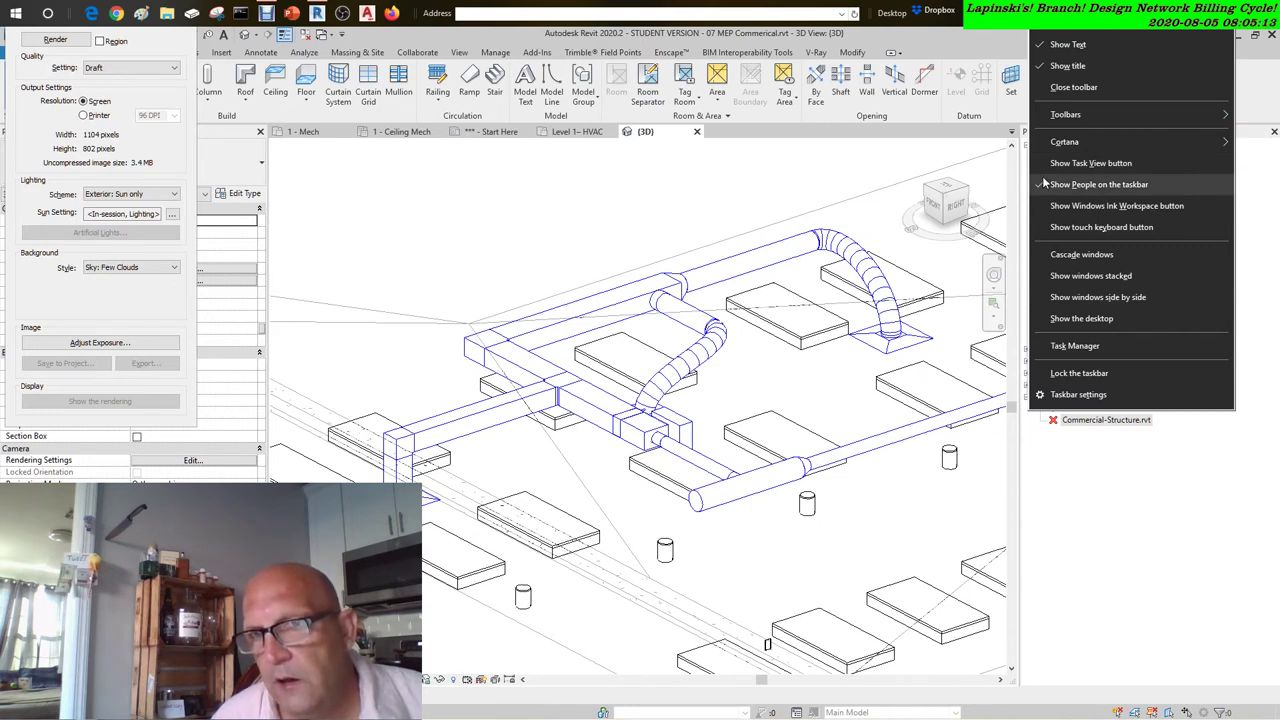
left_click(1078, 396)
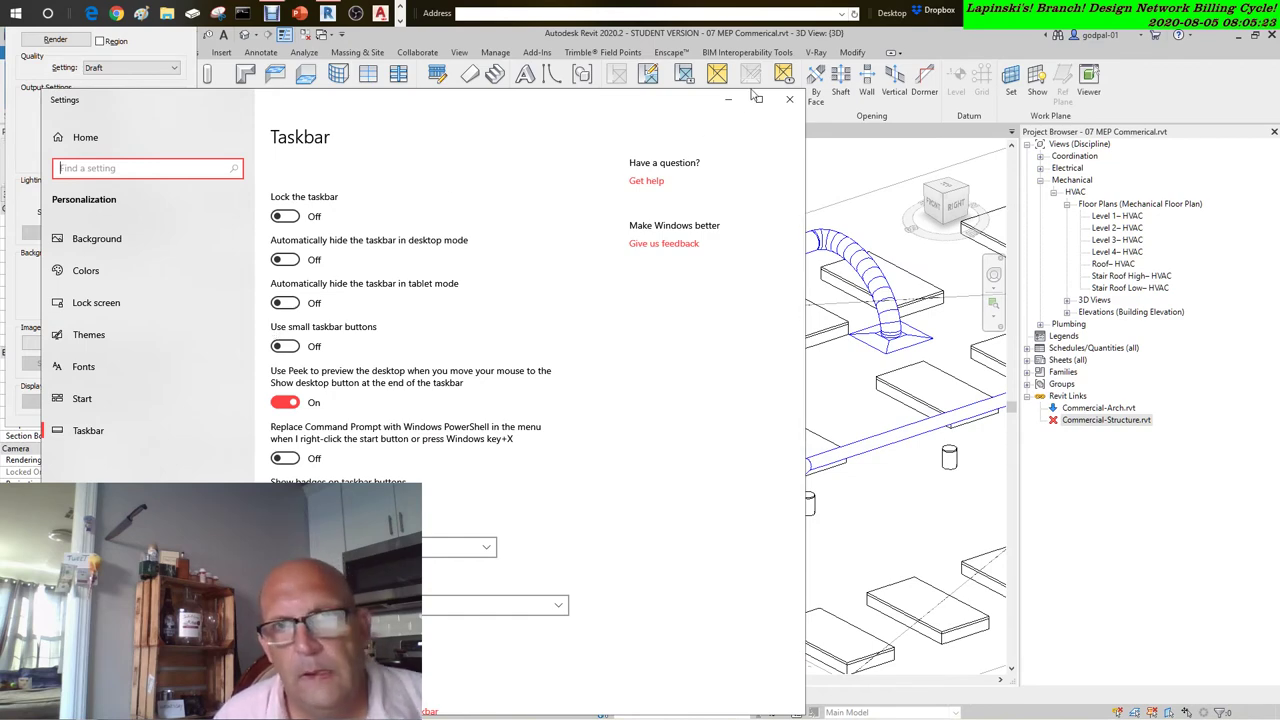
left_click(789, 101)
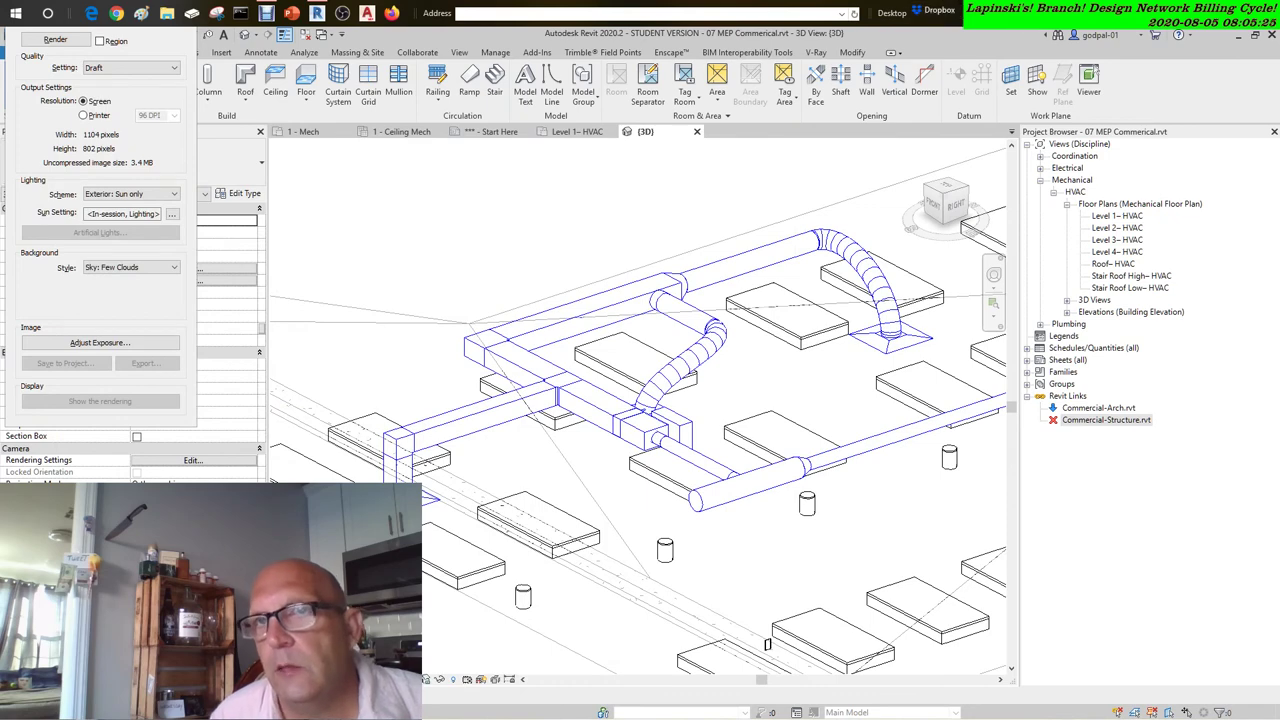
right_click(1042, 16)
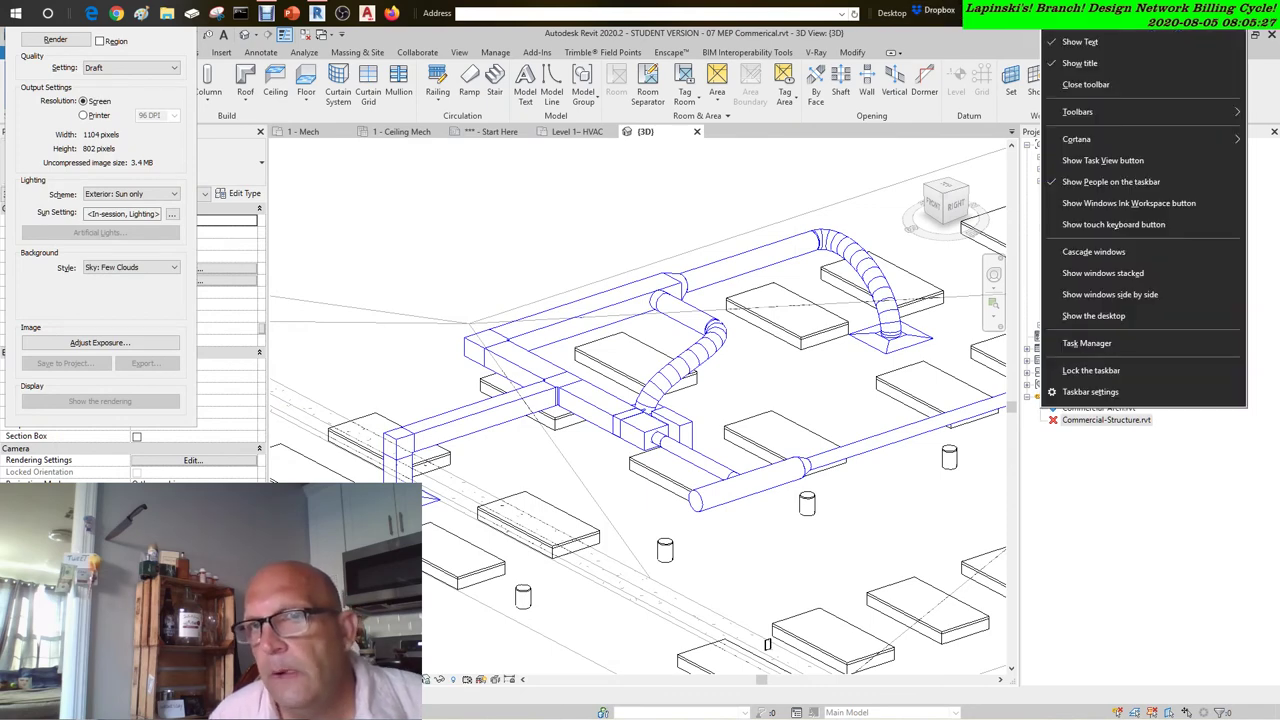
mouse_move(1074, 32)
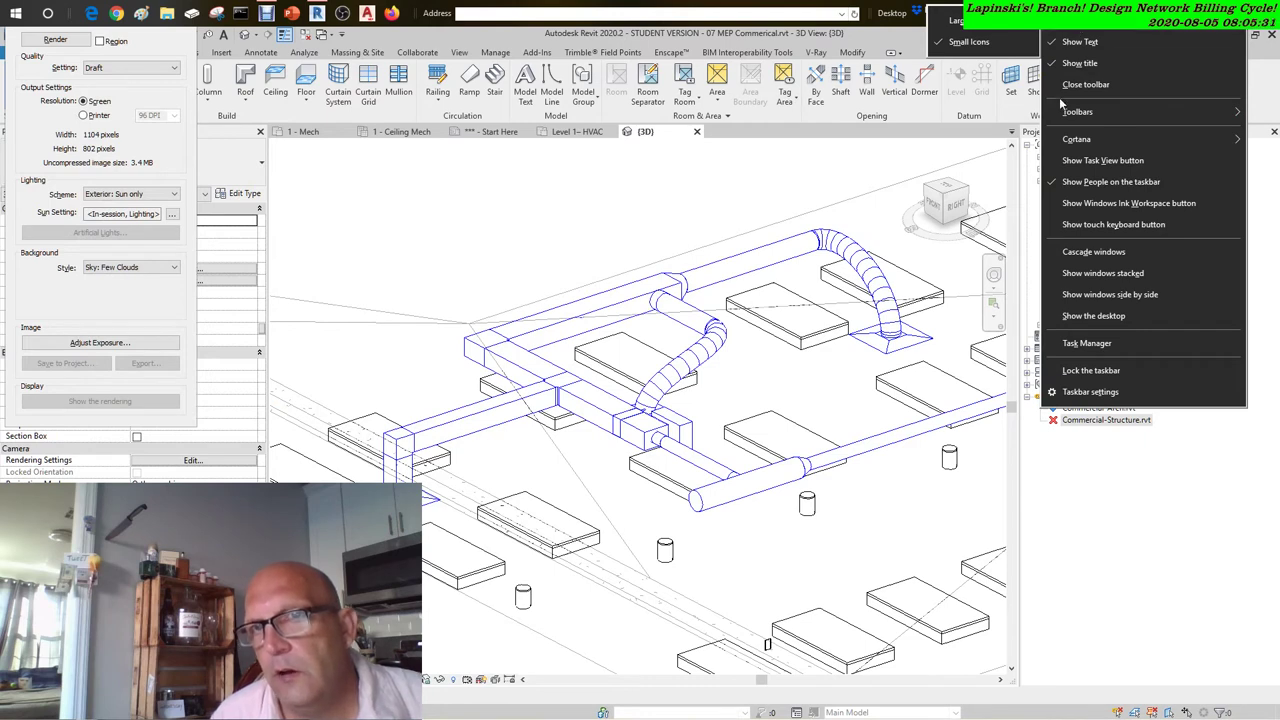
mouse_move(1062, 114)
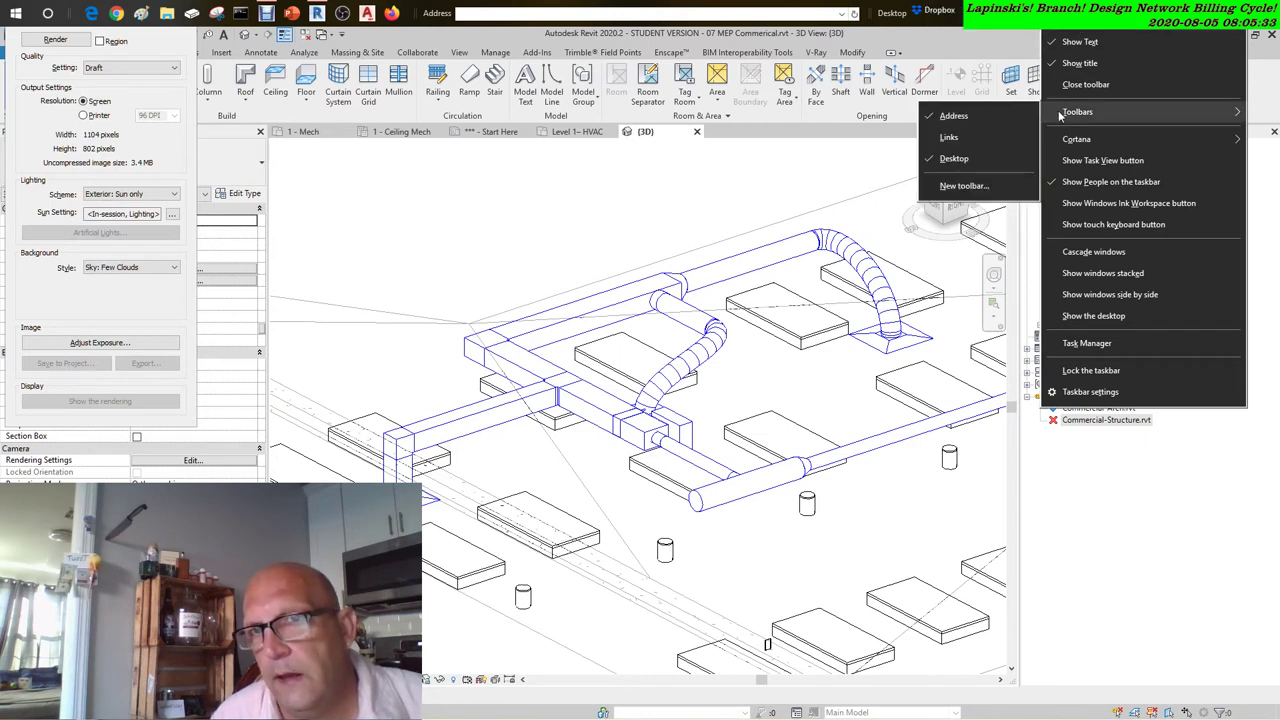
mouse_move(1088, 139)
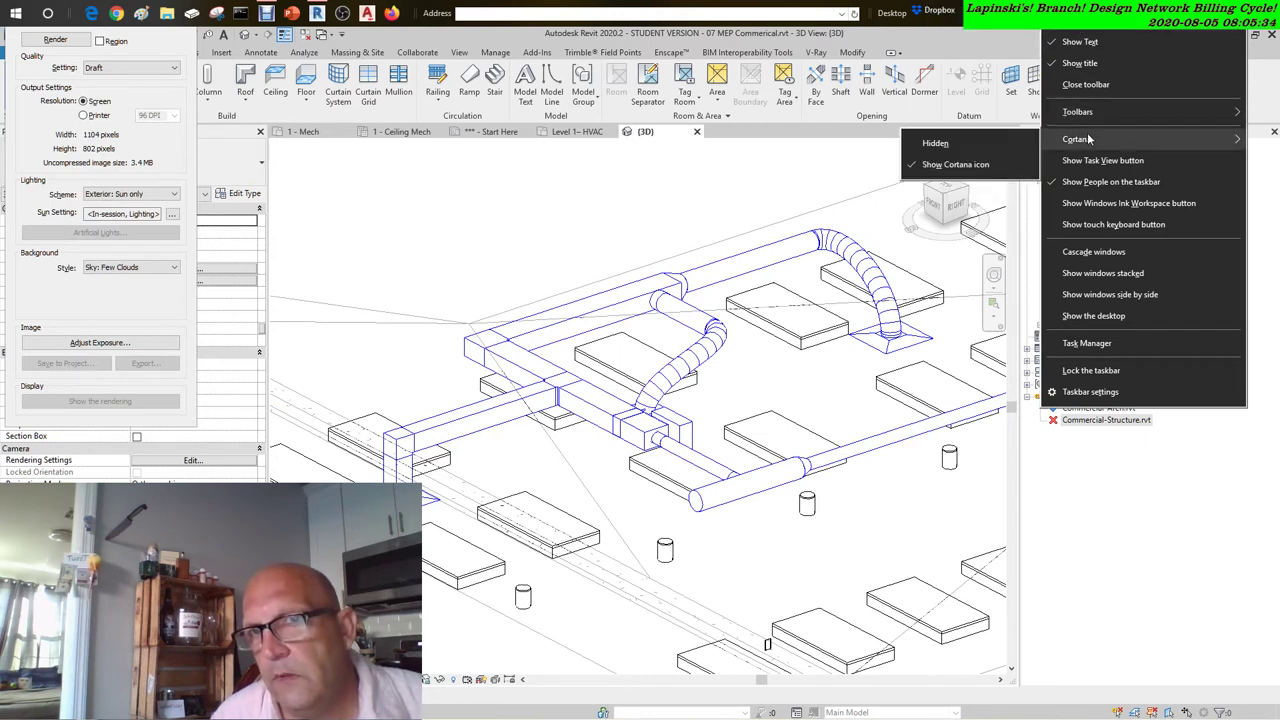
left_click(12, 48)
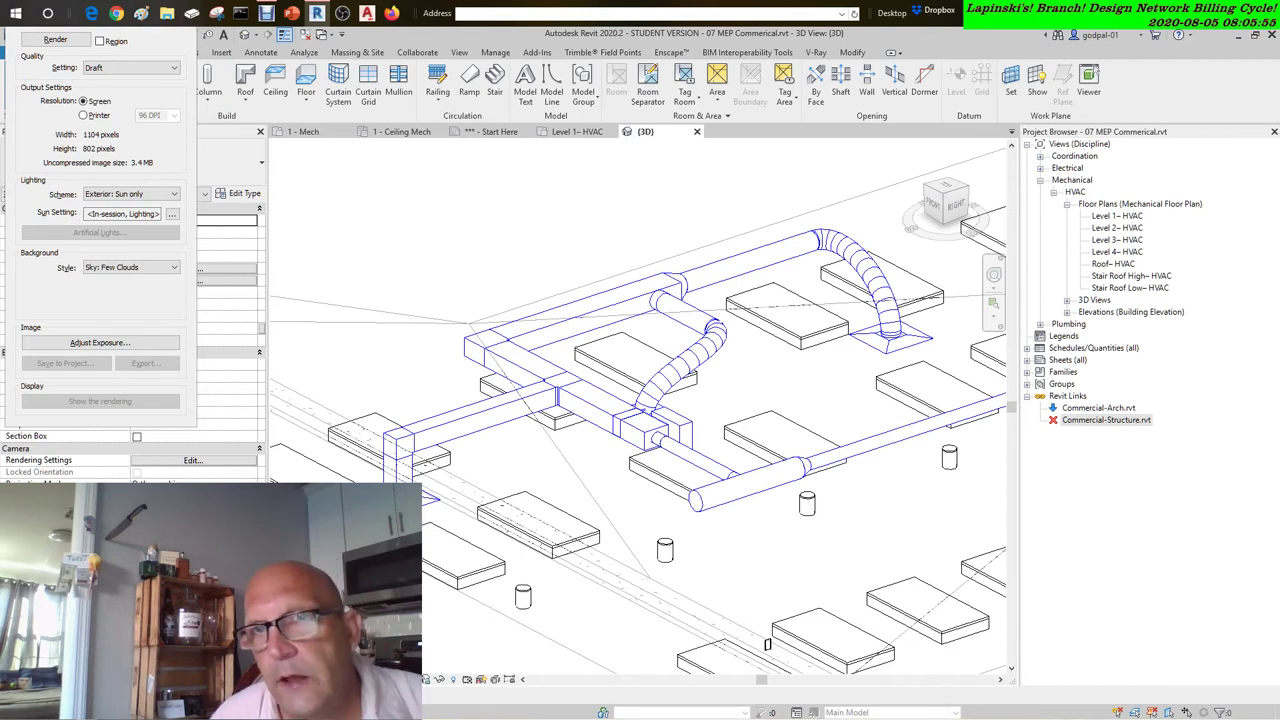
right_click(1030, 24)
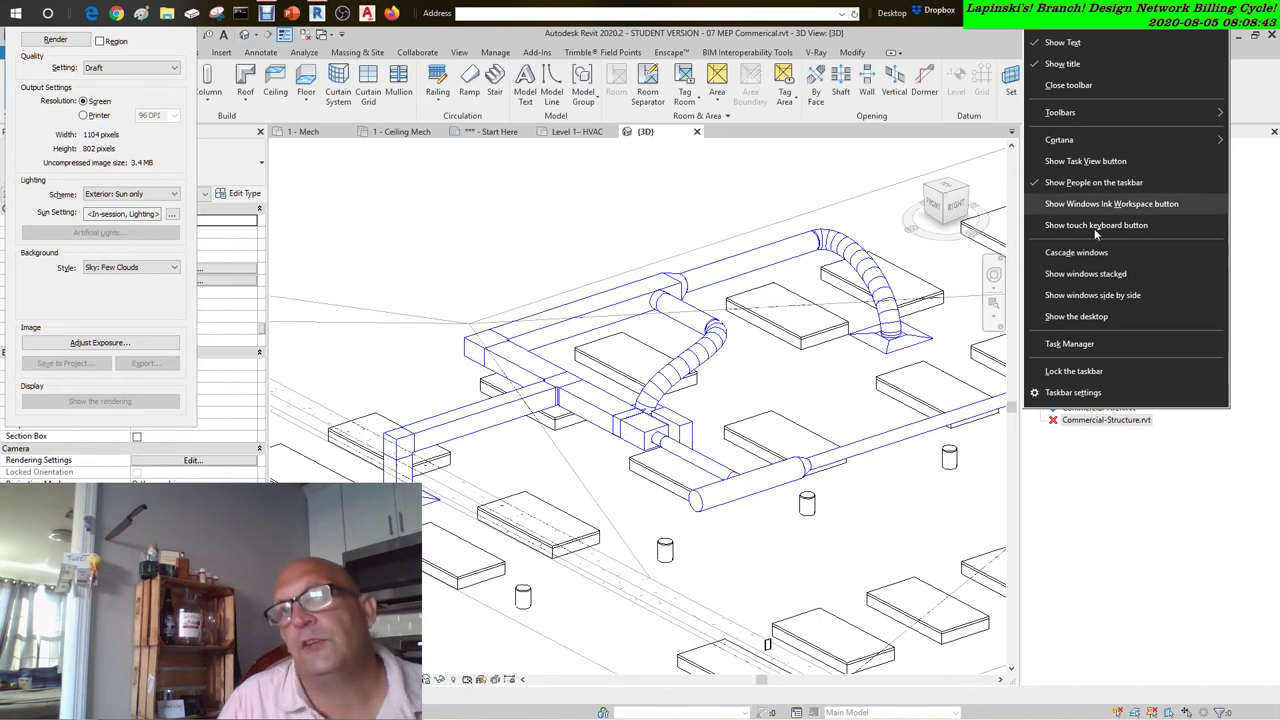
left_click(1162, 462)
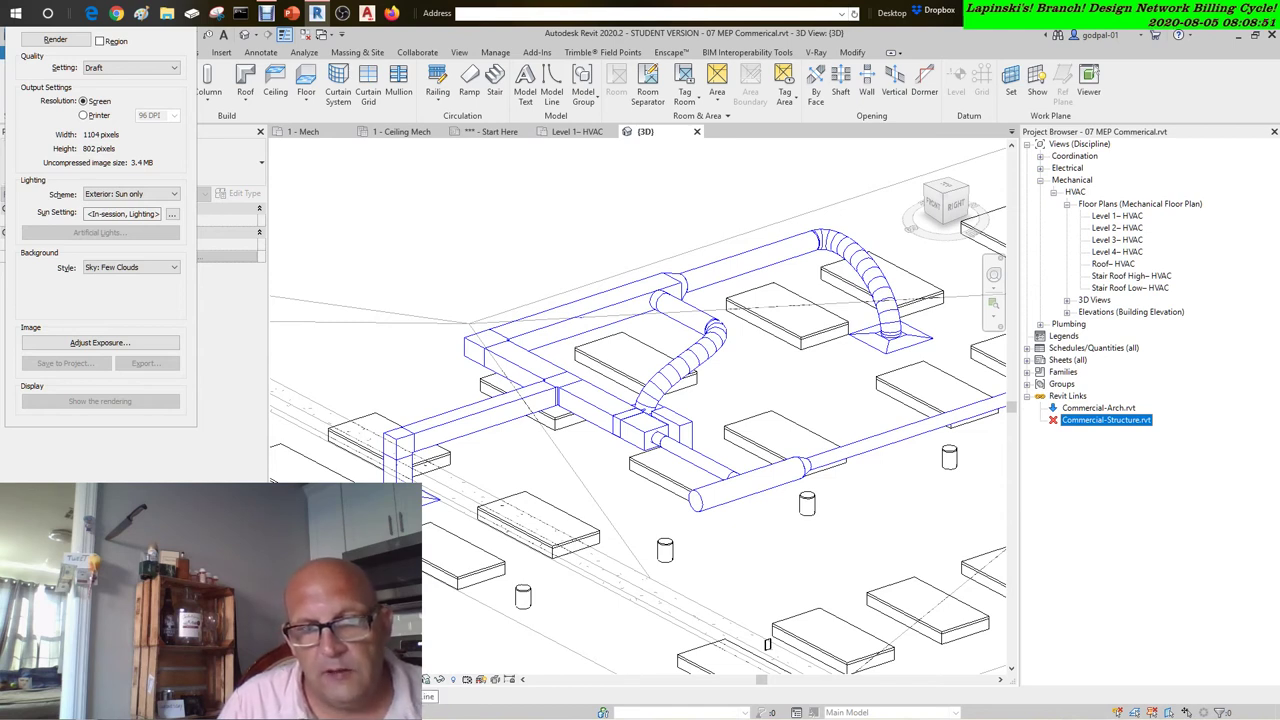
Reactivate the 3D ductwork view and dismiss its view display options menu
left_click(767, 644)
left_click(408, 679)
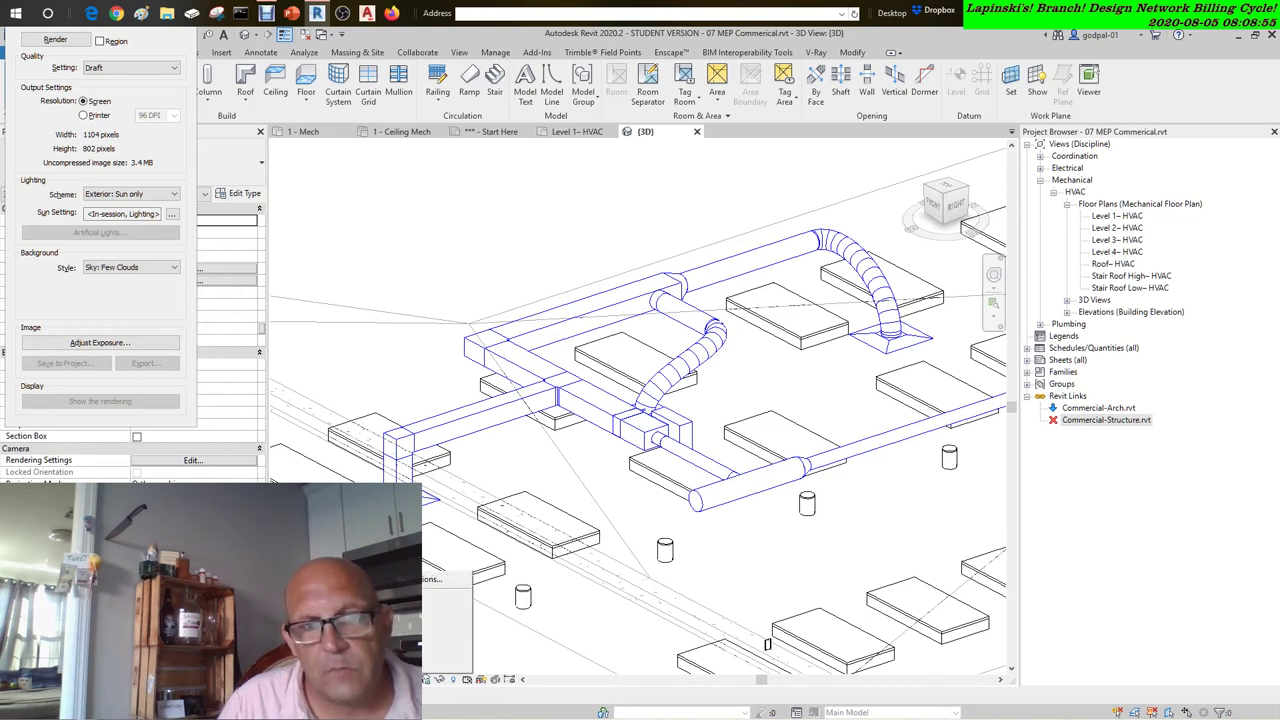
key("Escape")
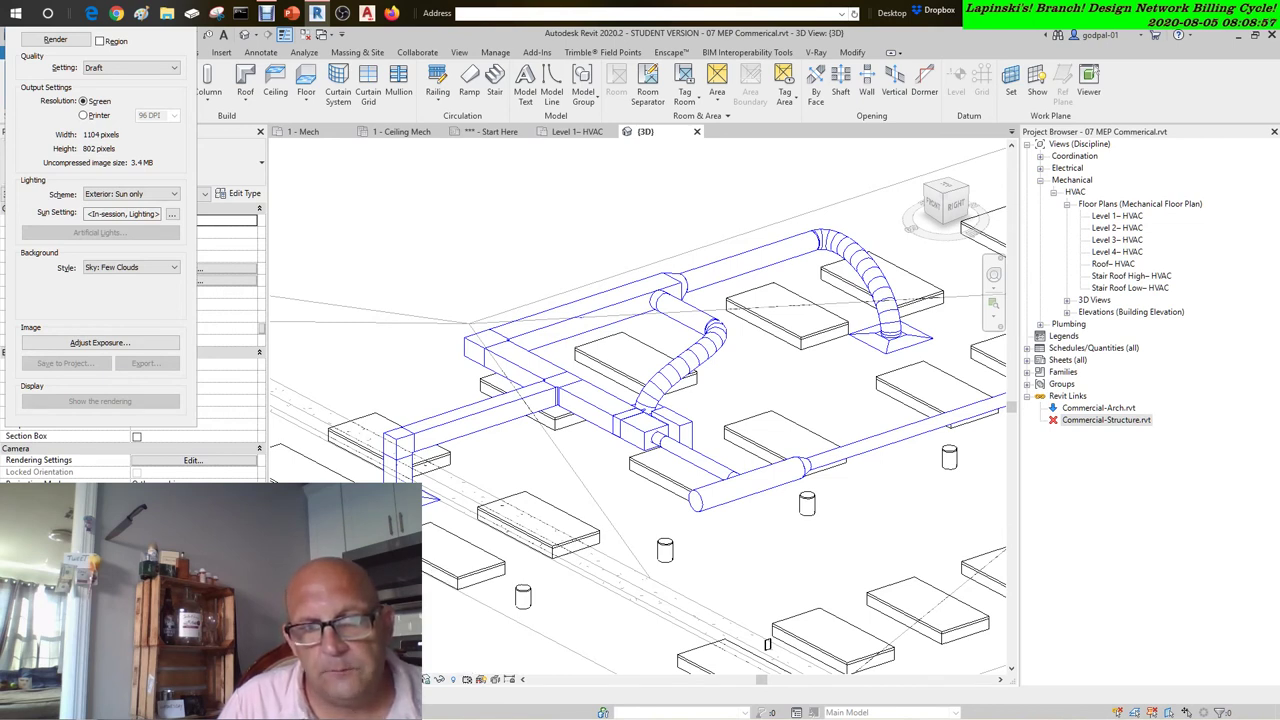